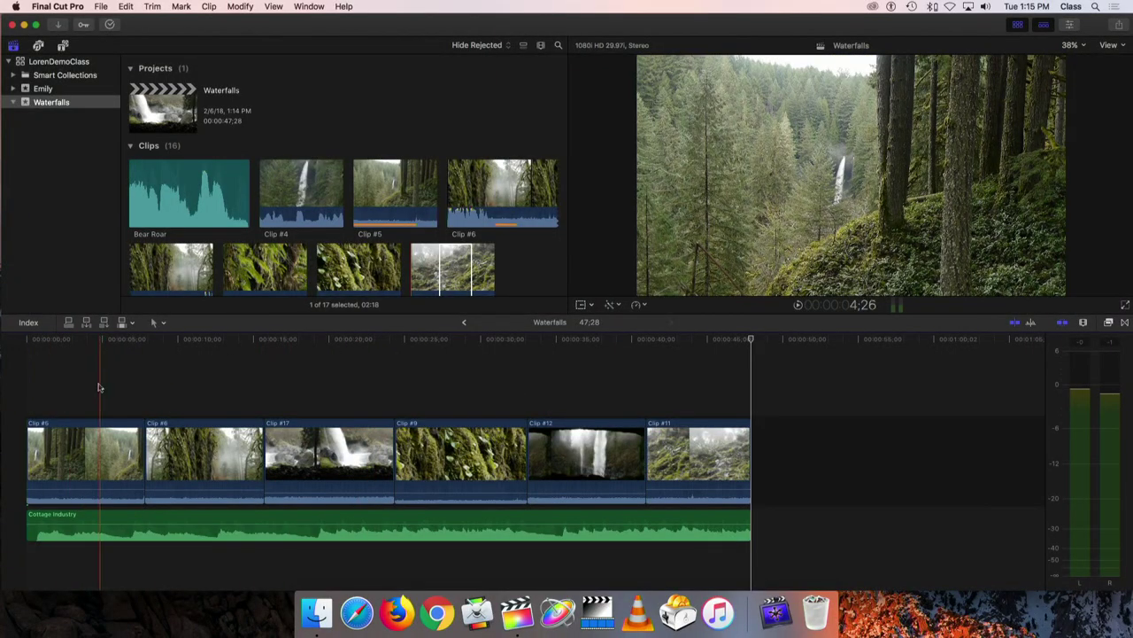
Play the timeline from near the end of Clip #5 across the cuts into Clip #6 and Clip #17.
{"action": "left_click", "coordinate": [124, 456]}
{"action": "left_click", "coordinate": [205, 426]}
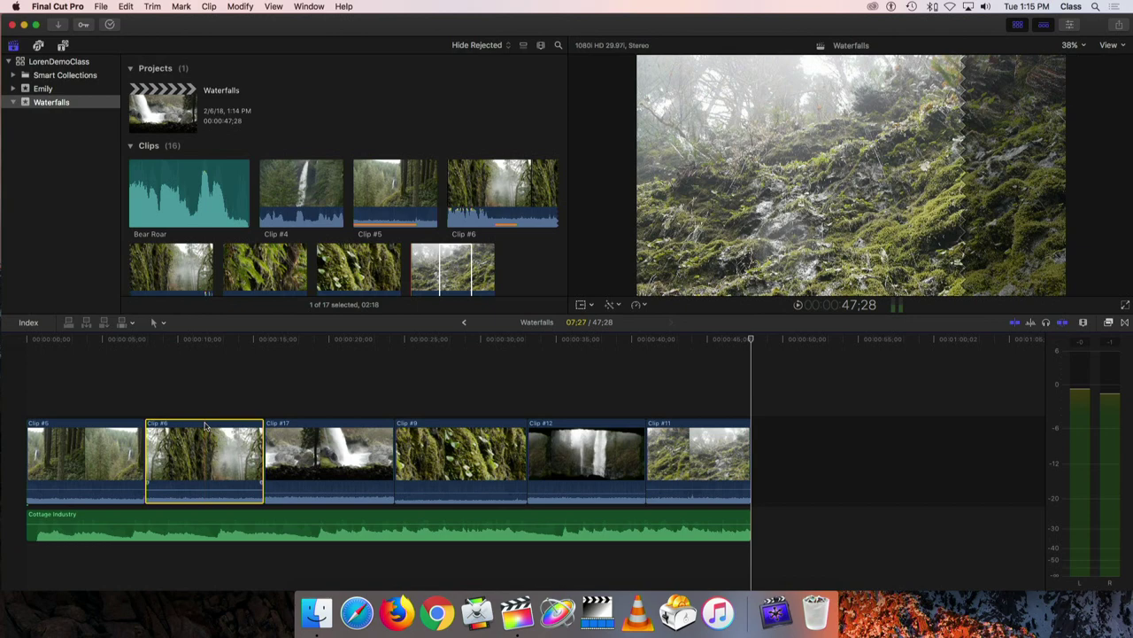
{"action": "left_click", "coordinate": [114, 344]}
{"action": "left_click_drag", "start_coordinate": [113, 344], "coordinate": [100, 343]}
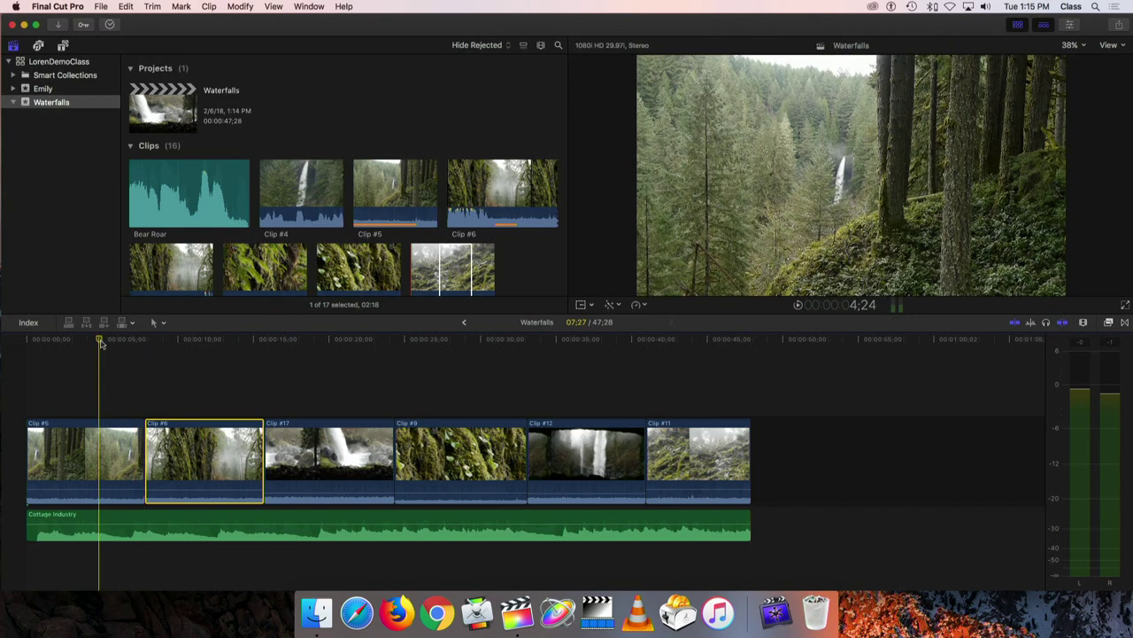
{"action": "key", "text": "space"}
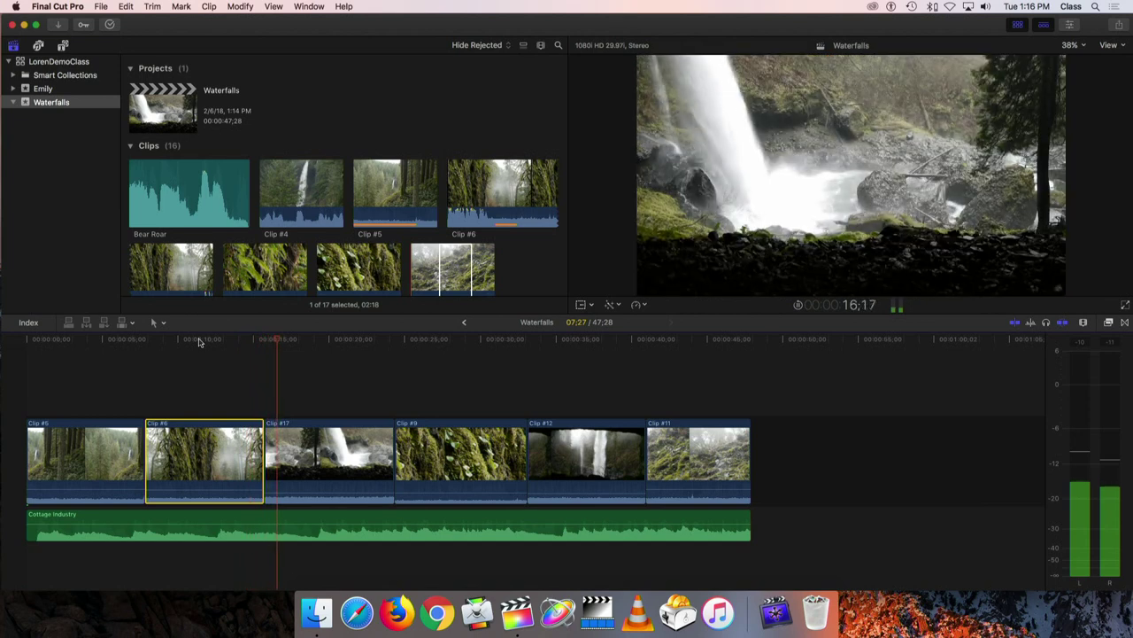
{"action": "key", "text": "space"}
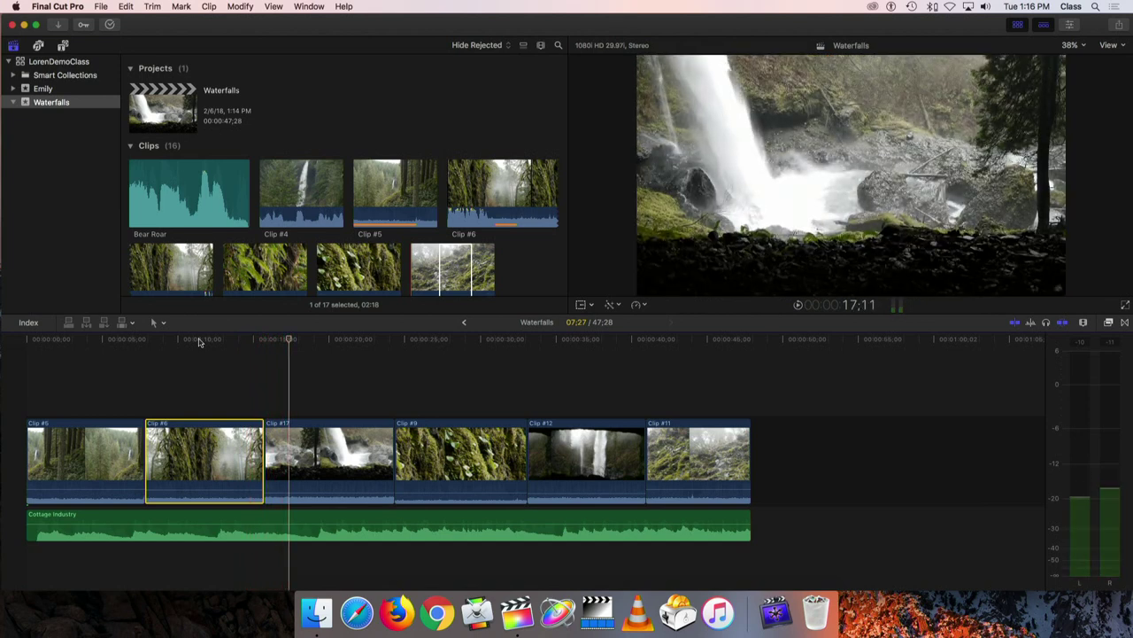
{"action": "left_click_drag", "start_coordinate": [209, 343], "coordinate": [78, 342]}
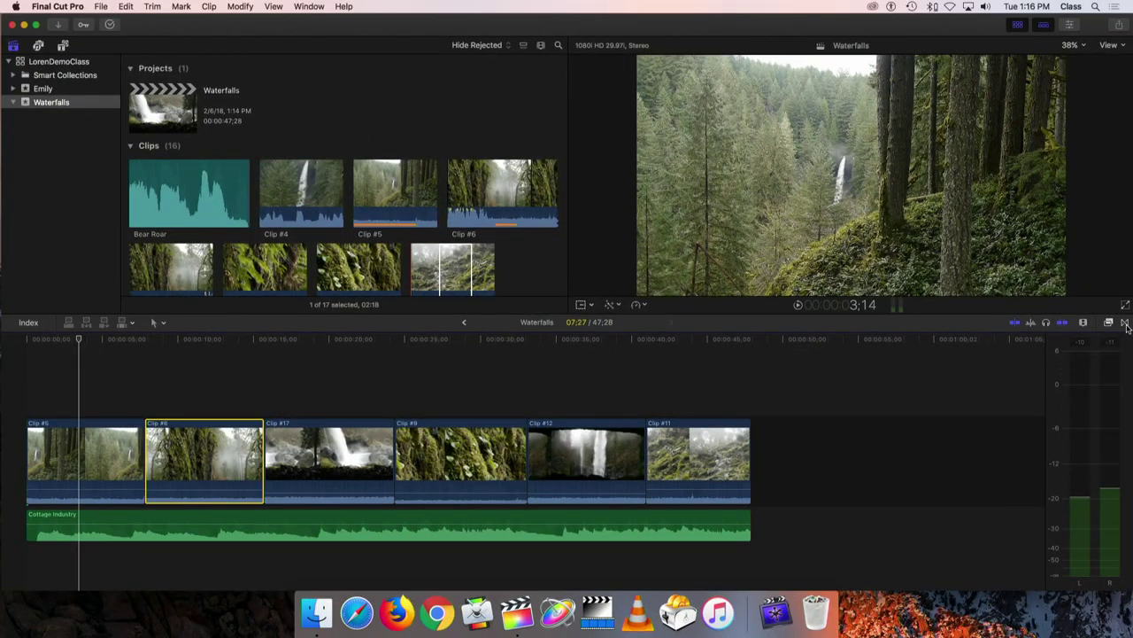
Open the Transitions browser and look through the list of all installed transitions.
{"action": "left_click", "coordinate": [1125, 323]}
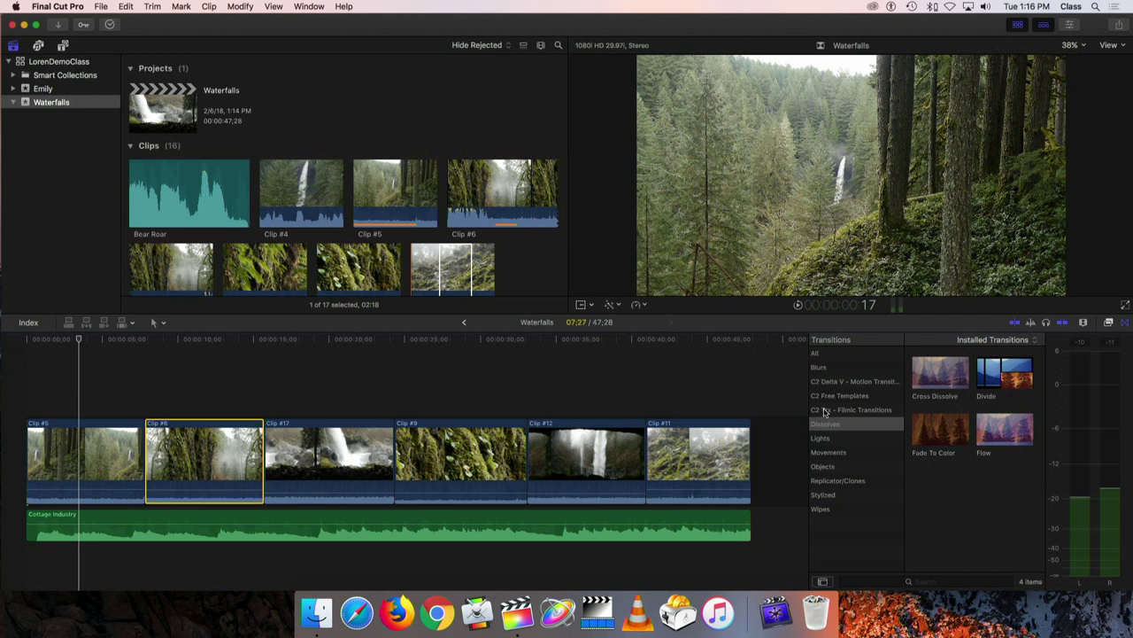
{"action": "left_click", "coordinate": [815, 354]}
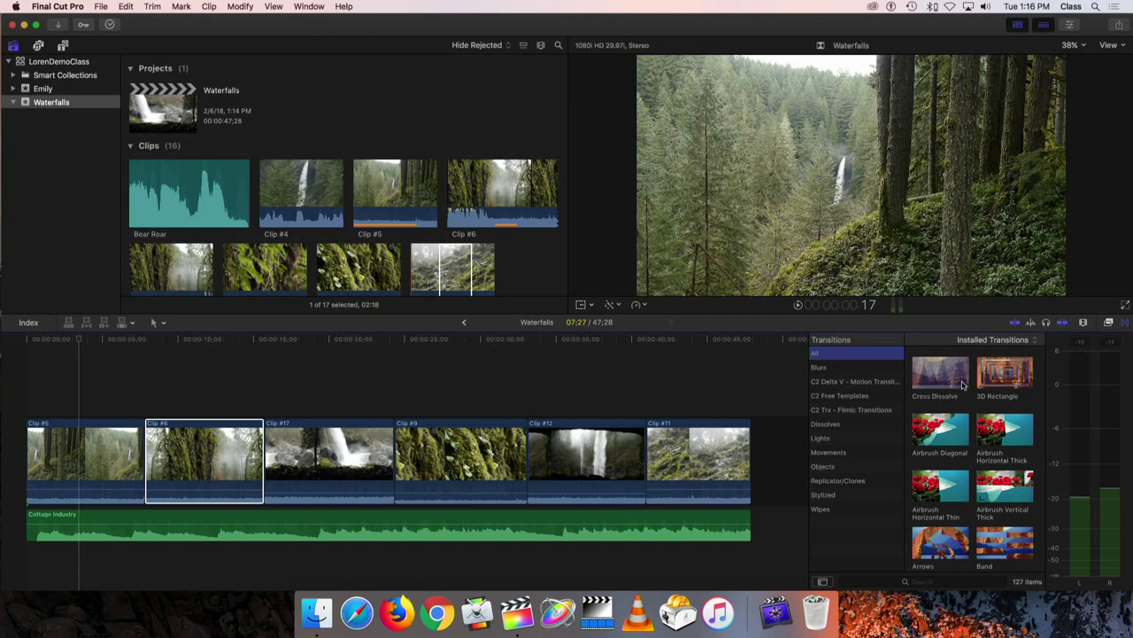
{"action": "scroll", "coordinate": [965, 398], "scroll_direction": "down", "scroll_amount": 10}
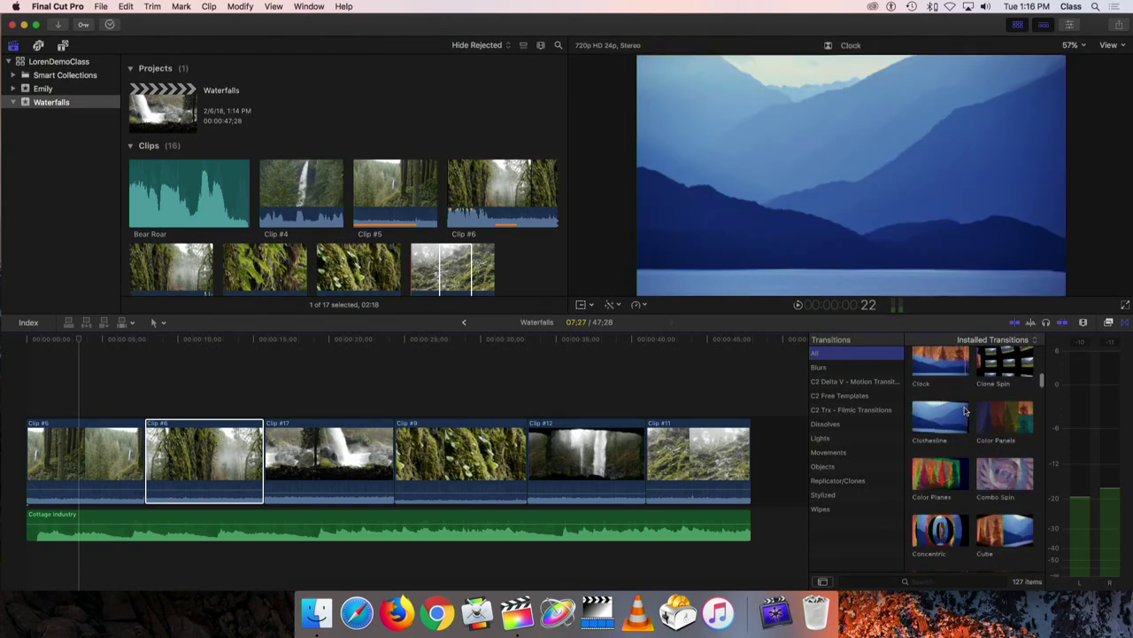
{"action": "scroll", "coordinate": [965, 408], "scroll_direction": "up", "scroll_amount": 10}
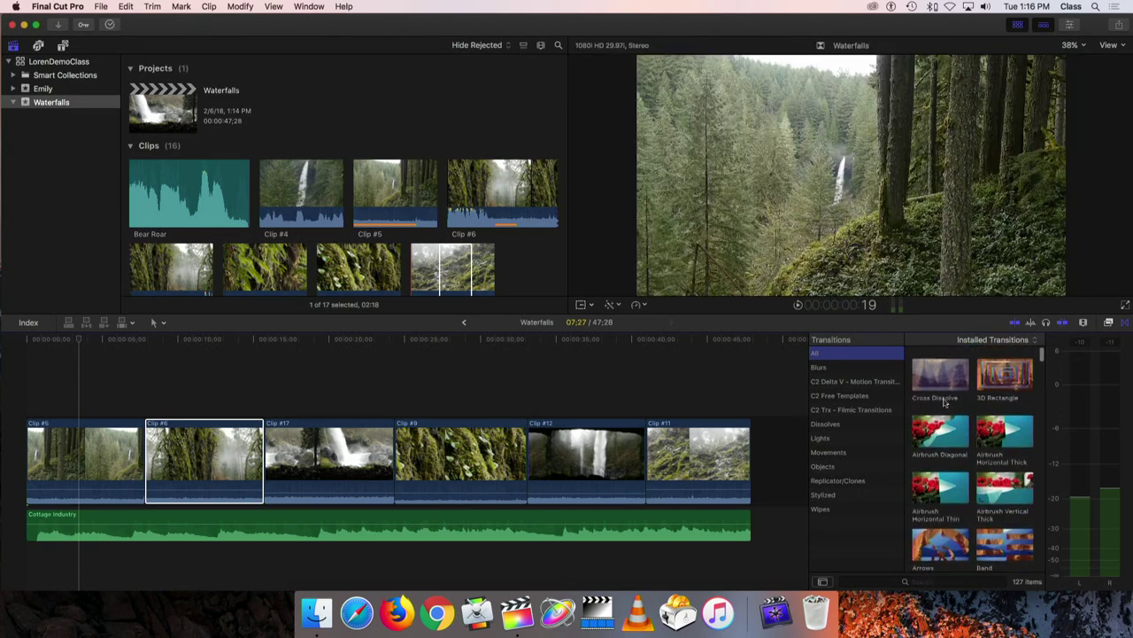
Examine the Blurs, Dissolves and Lights transition categories, then return to the list of all transitions.
{"action": "left_click", "coordinate": [819, 369]}
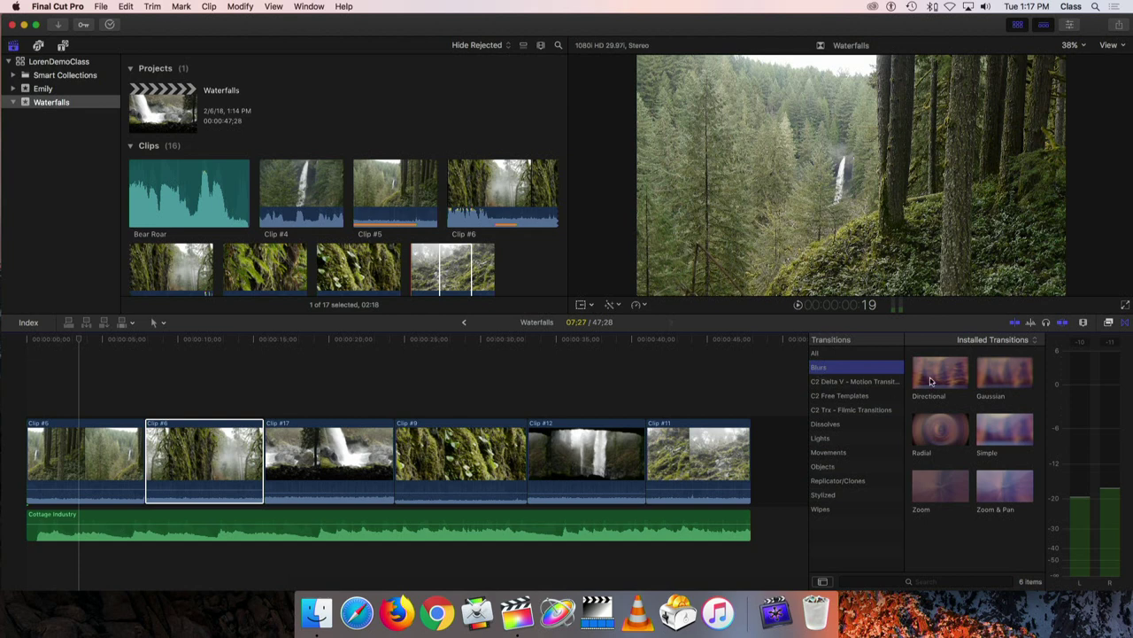
{"action": "key", "text": "super+2"}
{"action": "left_click", "coordinate": [824, 425]}
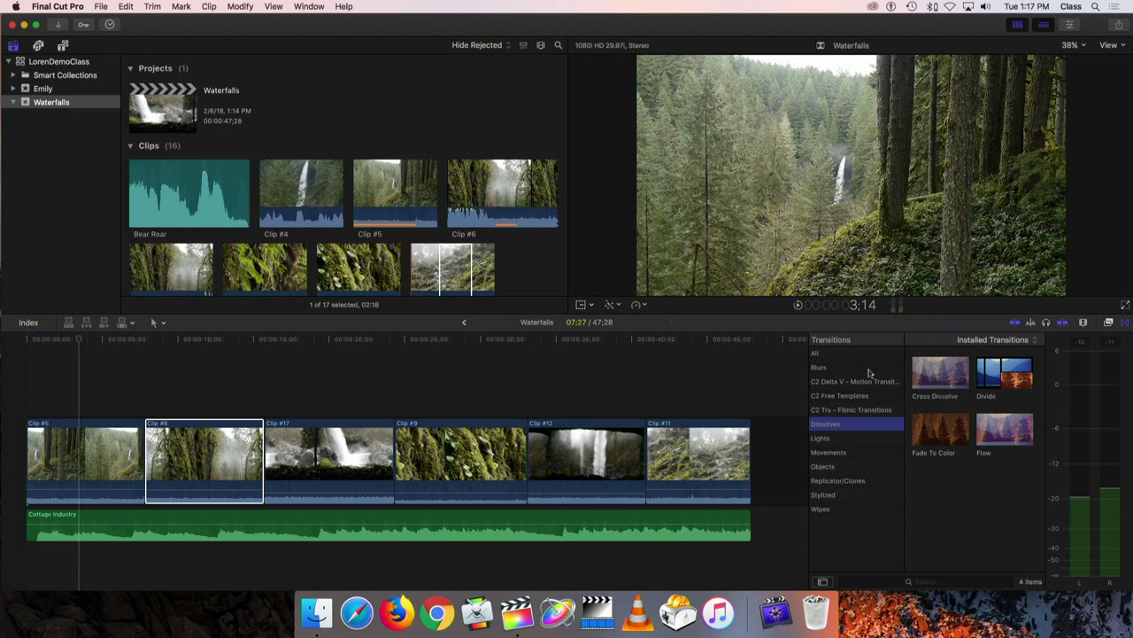
{"action": "left_click", "coordinate": [812, 355]}
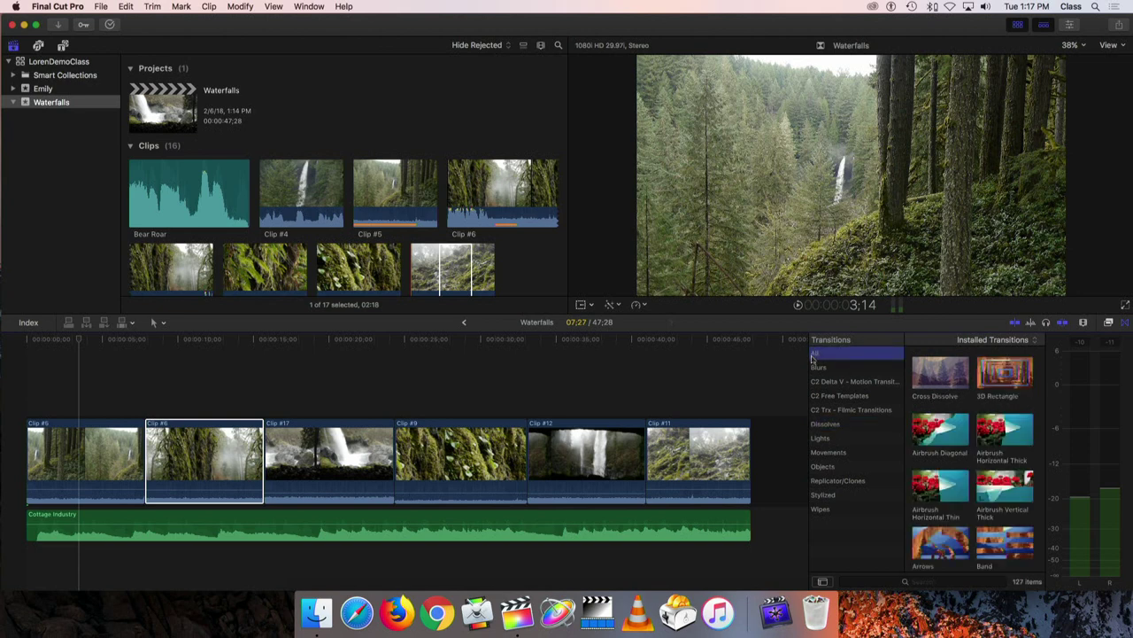
{"action": "left_click", "coordinate": [825, 425]}
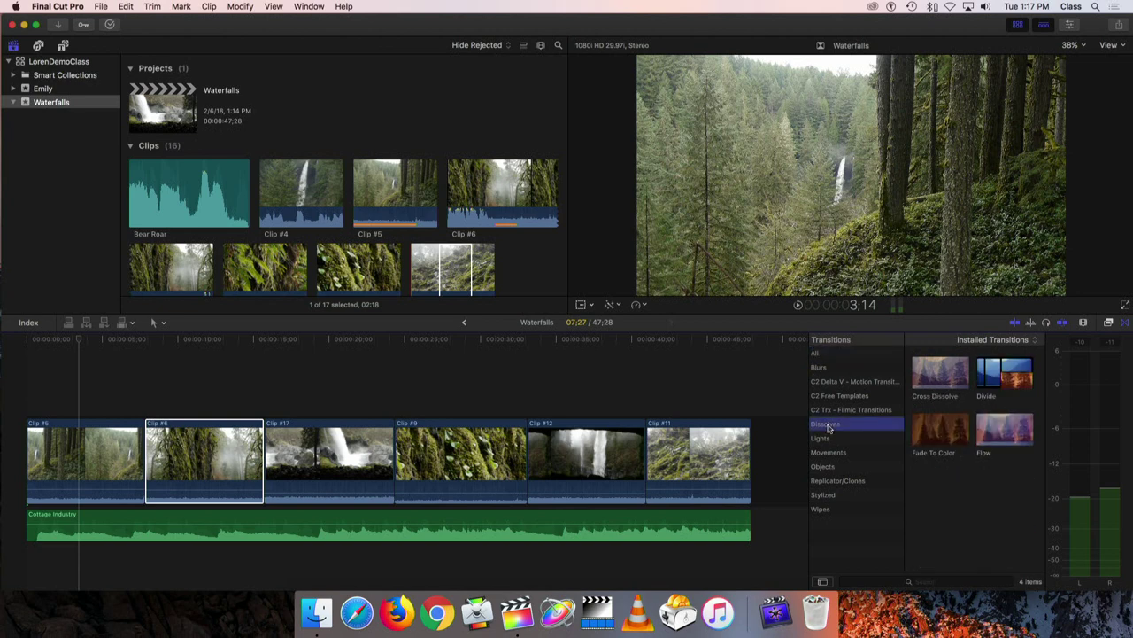
{"action": "left_click", "coordinate": [827, 439]}
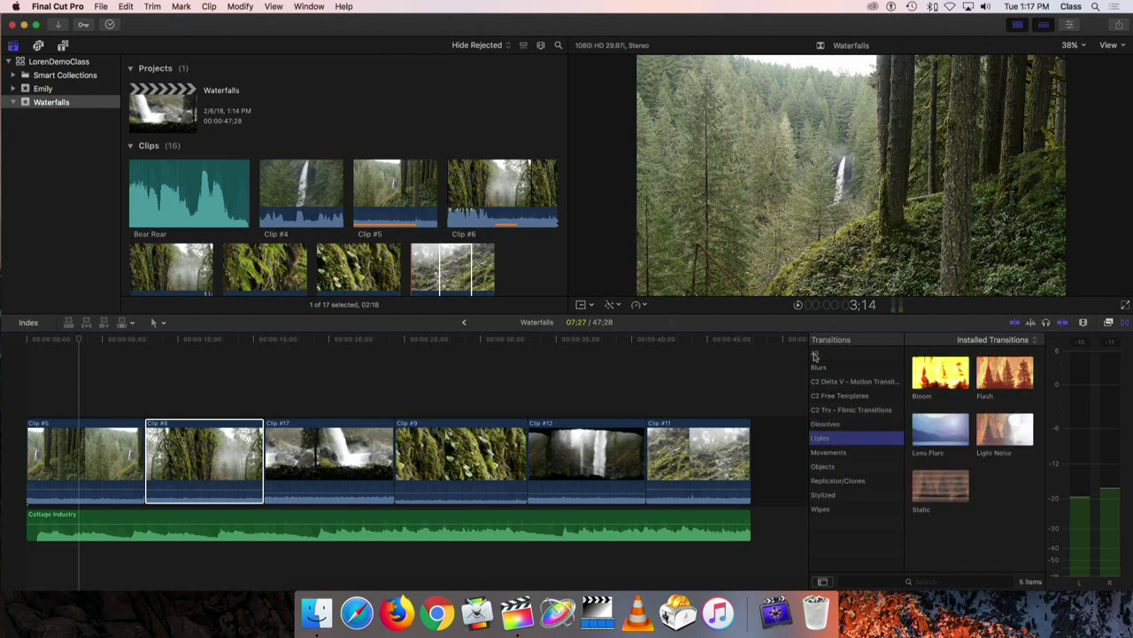
{"action": "left_click", "coordinate": [815, 356]}
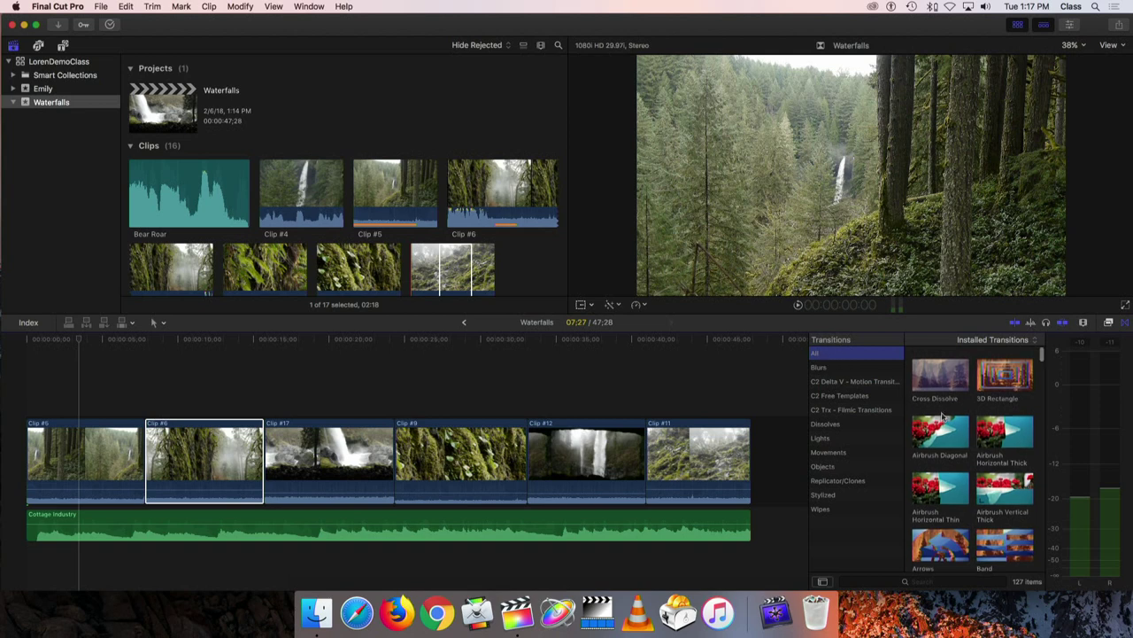
{"action": "scroll", "coordinate": [944, 417], "scroll_direction": "down", "scroll_amount": 3}
{"action": "scroll", "coordinate": [944, 417], "scroll_direction": "down", "scroll_amount": 4}
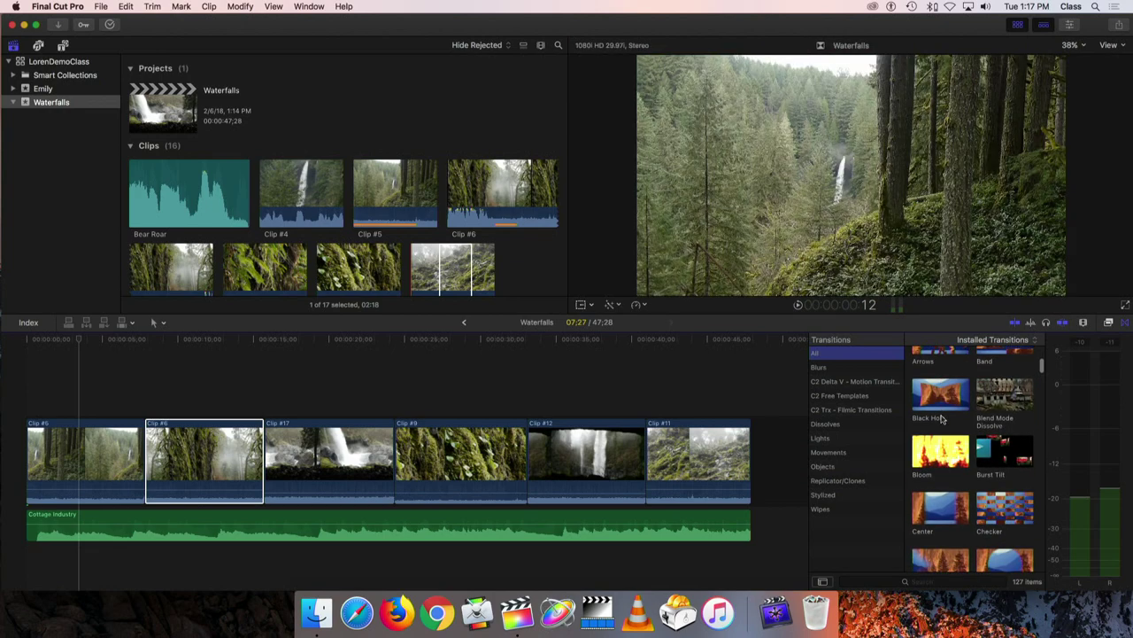
{"action": "scroll", "coordinate": [943, 418], "scroll_direction": "up", "scroll_amount": 5}
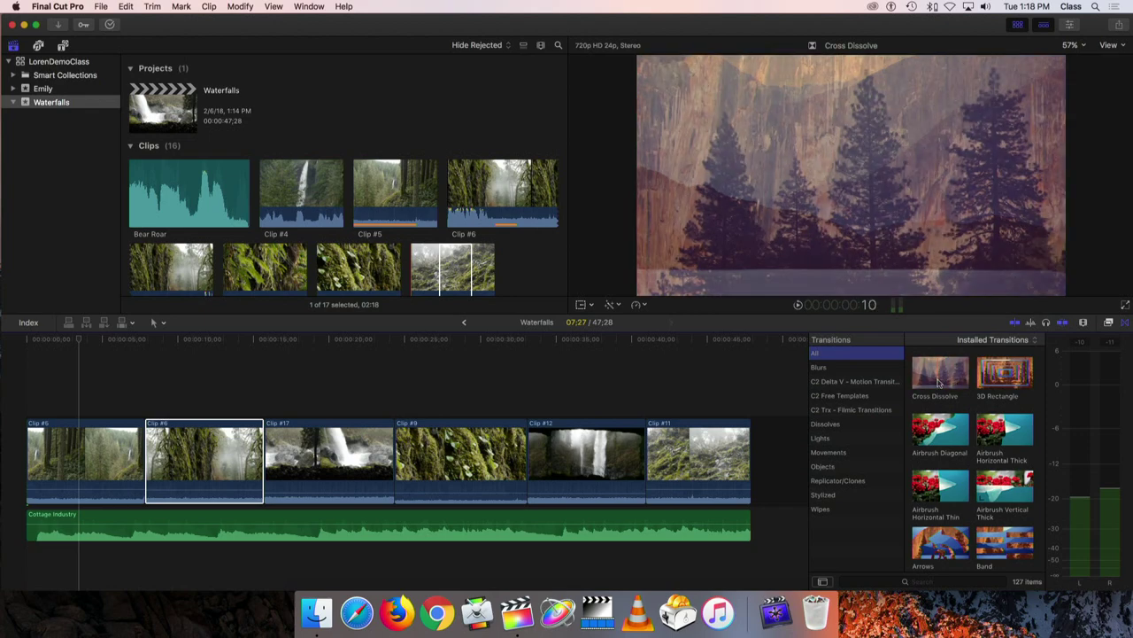
Add a Cross Dissolve transition at the cut between Clip #5 and Clip #6.
{"action": "left_click", "coordinate": [939, 382]}
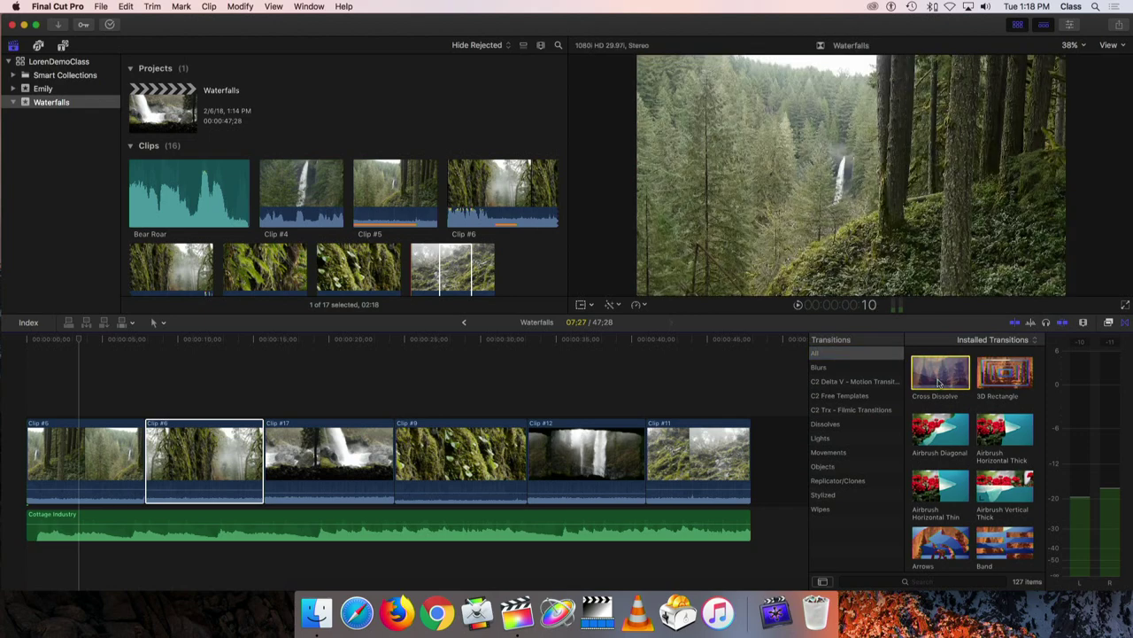
{"action": "left_click_drag", "start_coordinate": [940, 382], "coordinate": [253, 459]}
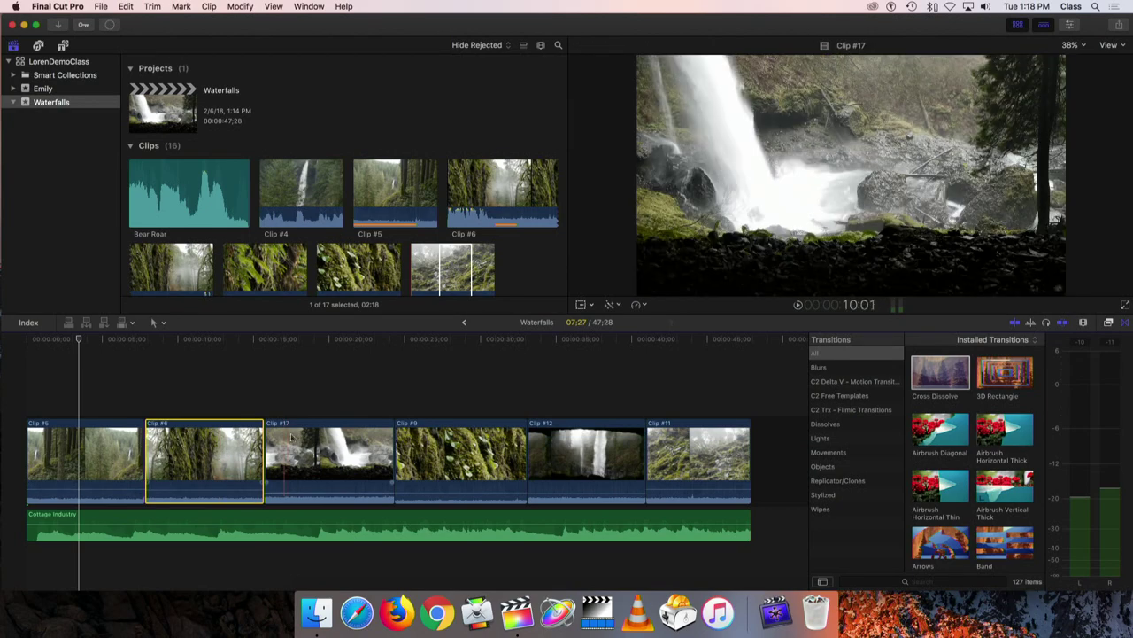
{"action": "left_click", "coordinate": [302, 429]}
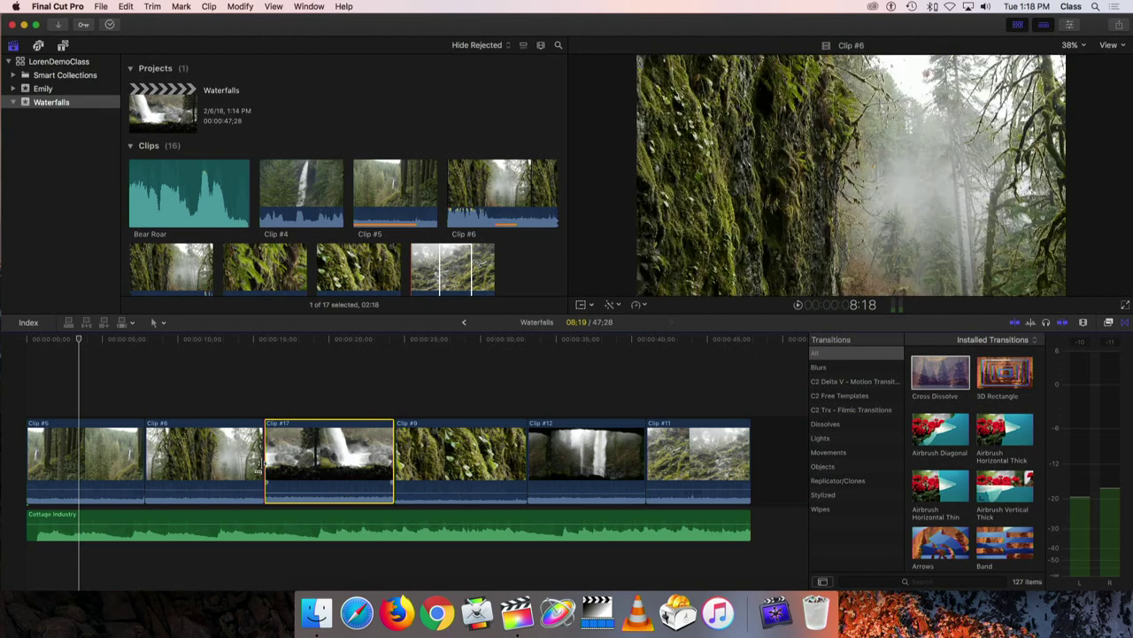
{"action": "left_click", "coordinate": [134, 454]}
{"action": "left_click", "coordinate": [168, 447]}
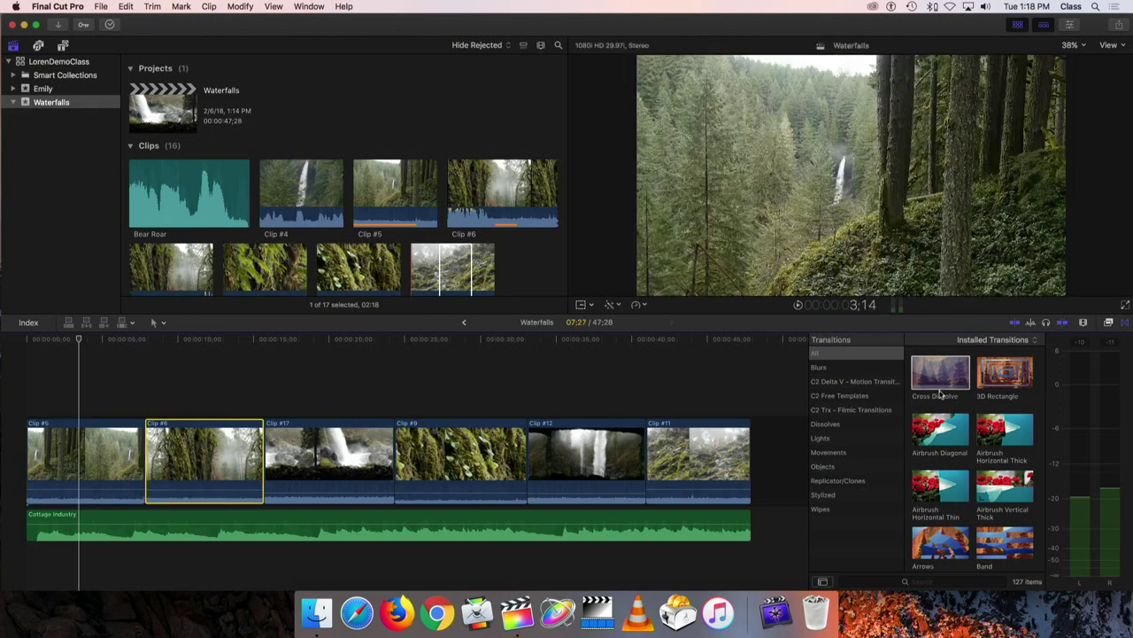
{"action": "left_click_drag", "start_coordinate": [940, 394], "coordinate": [139, 464]}
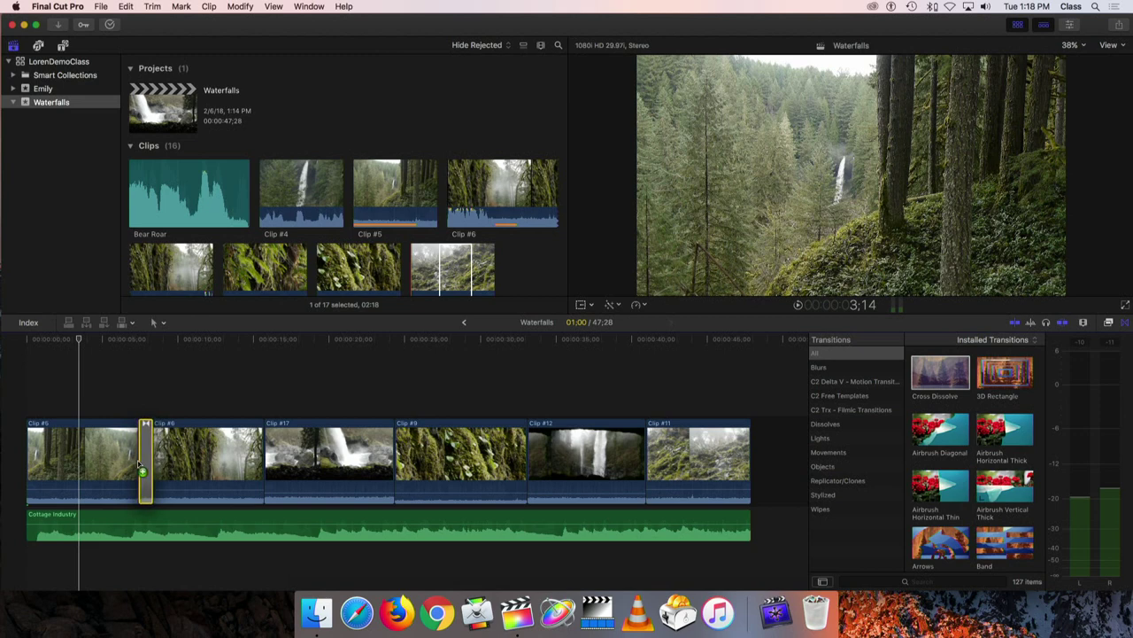
{"action": "left_click_drag", "start_coordinate": [142, 471], "coordinate": [141, 470]}
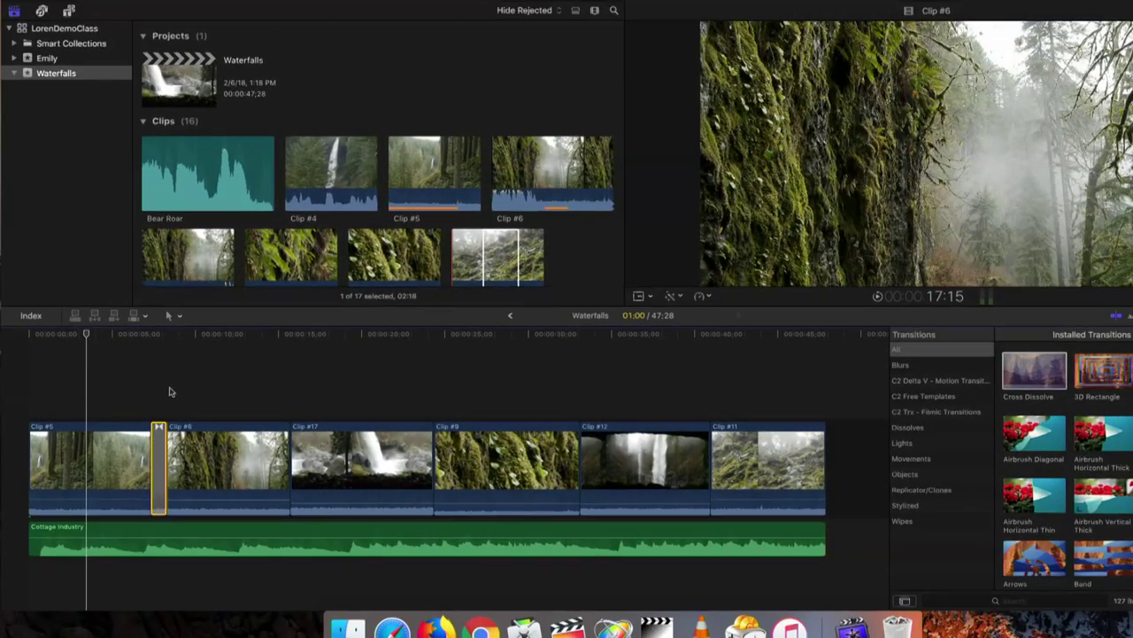
Play the timeline from about five seconds to preview the cross dissolve from Clip #5 to Clip #6.
{"action": "left_click", "coordinate": [127, 337]}
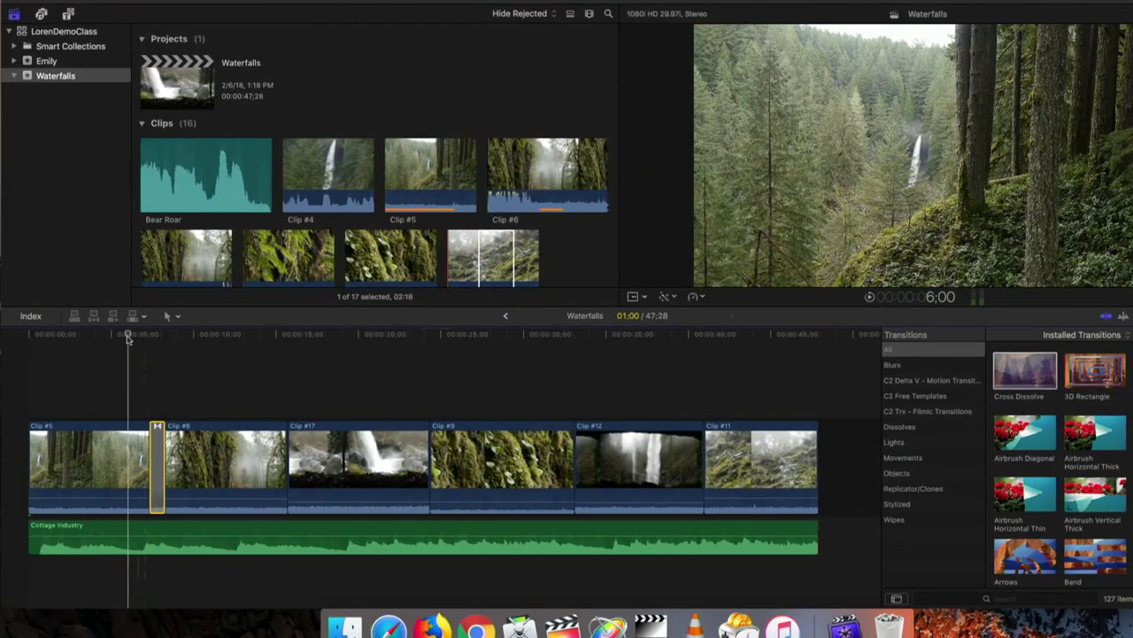
{"action": "left_click_drag", "start_coordinate": [128, 338], "coordinate": [111, 340]}
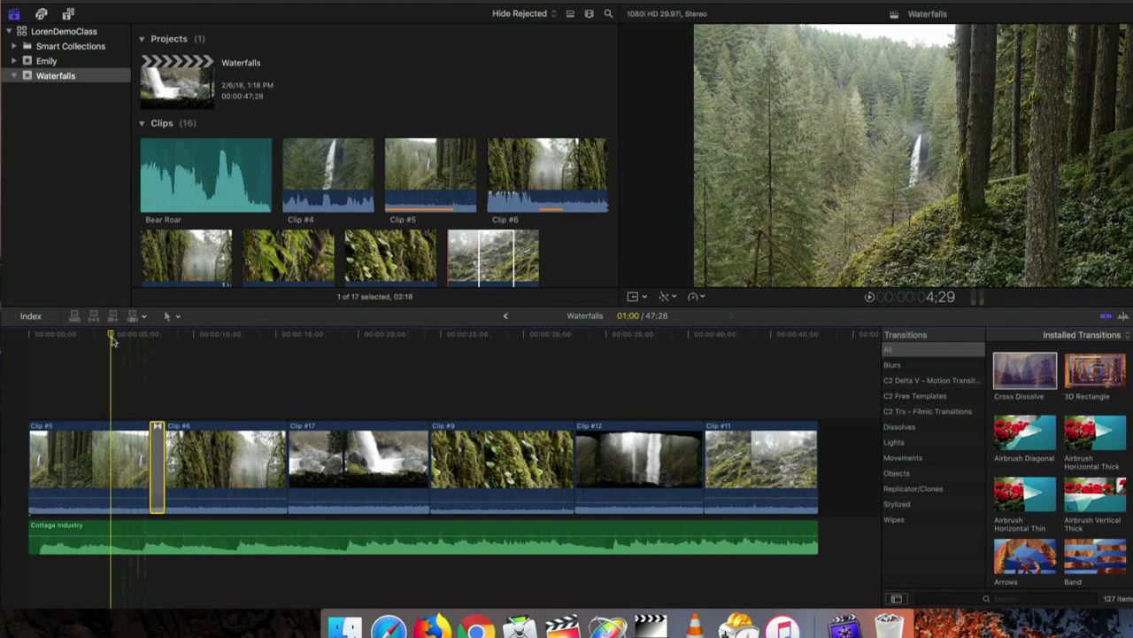
{"action": "key", "text": "space"}
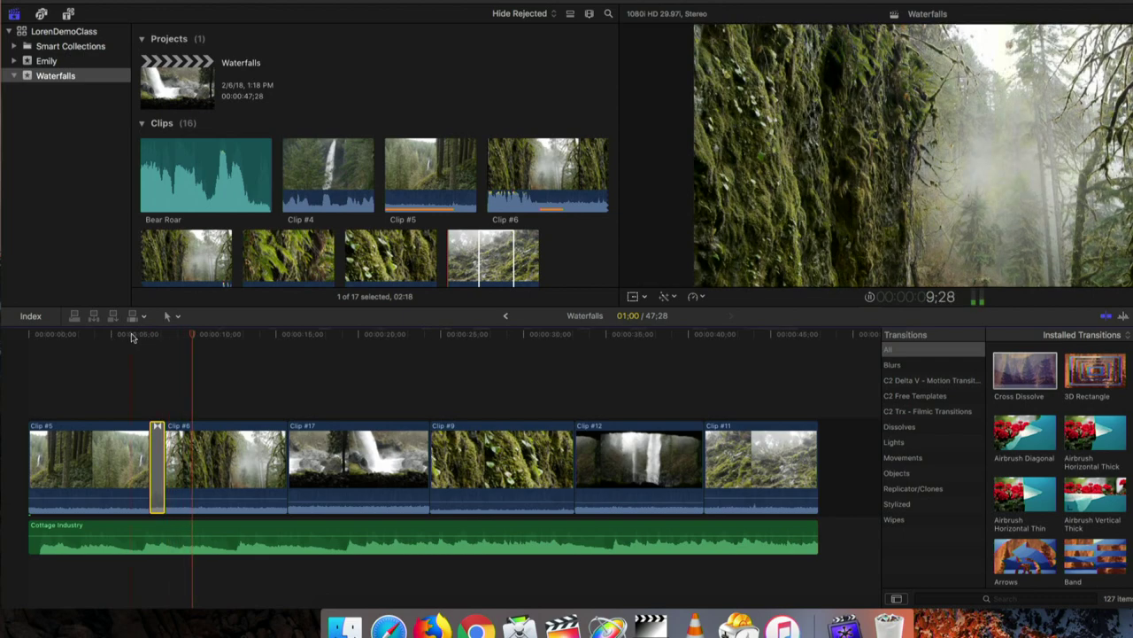
{"action": "left_click", "coordinate": [135, 336]}
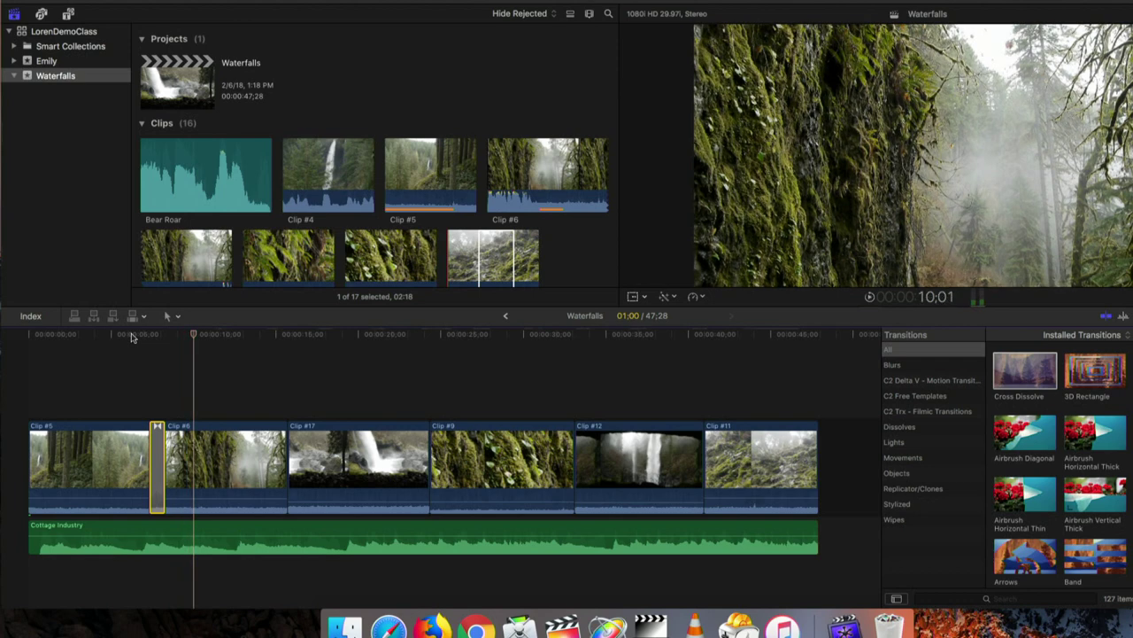
{"action": "left_click_drag", "start_coordinate": [196, 335], "coordinate": [173, 338]}
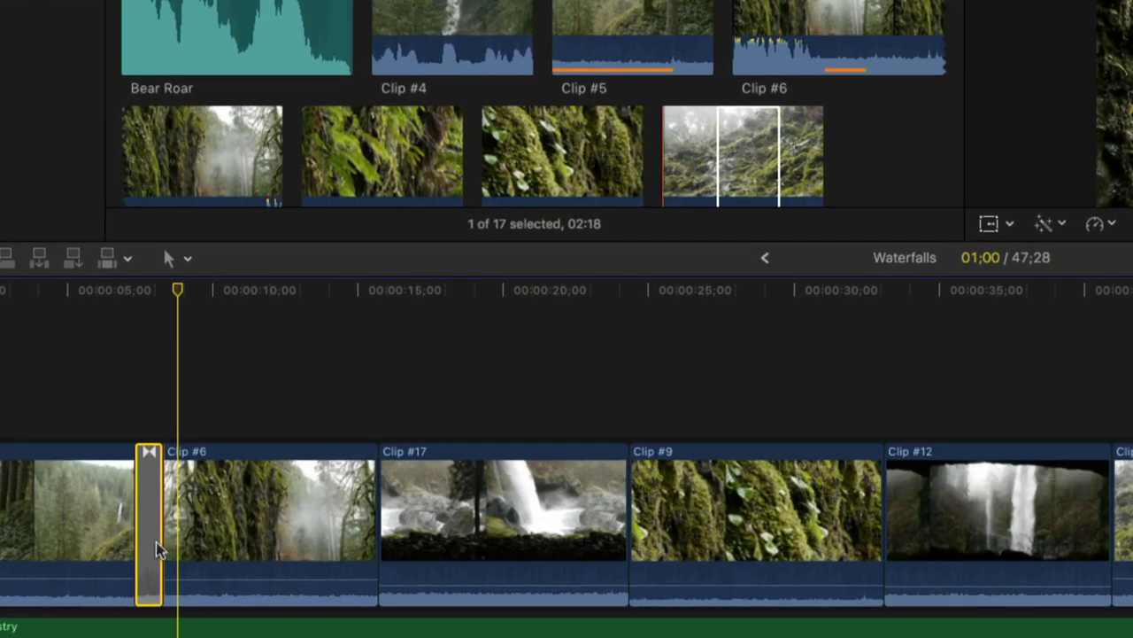
Lengthen the cross dissolve between Clip #5 and Clip #6 to about 4 seconds.
{"action": "mouse_move", "coordinate": [140, 538]}
{"action": "left_mouse_down"}
{"action": "mouse_move", "coordinate": [108, 537]}
{"action": "mouse_move", "coordinate": [130, 537]}
{"action": "left_mouse_up"}
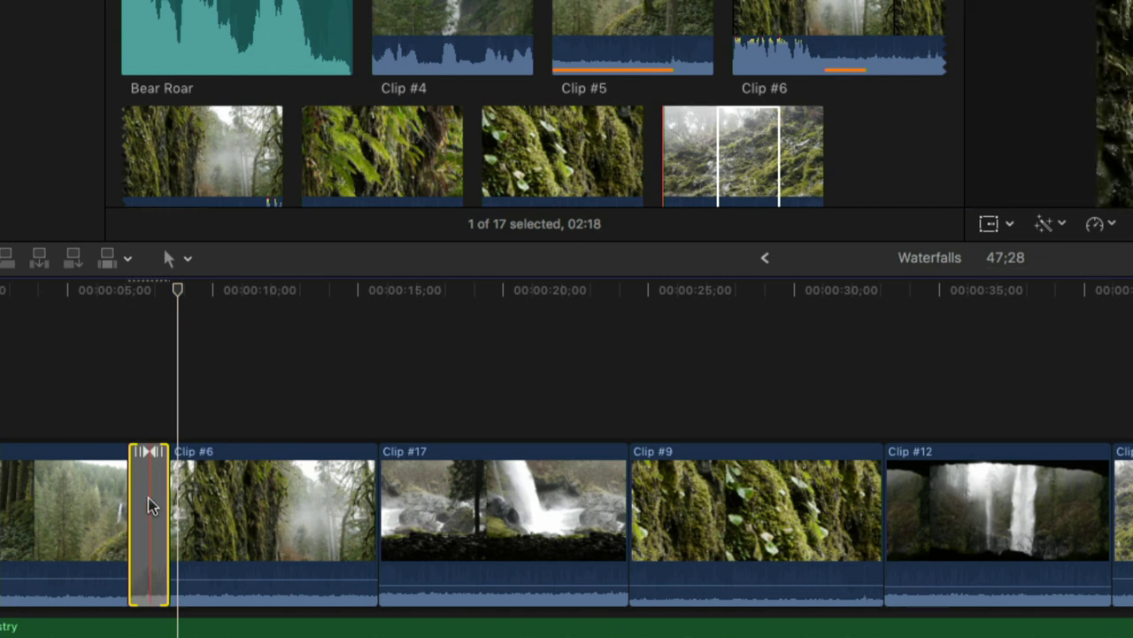
{"action": "mouse_move", "coordinate": [124, 509]}
{"action": "left_mouse_down"}
{"action": "mouse_move", "coordinate": [130, 521]}
{"action": "mouse_move", "coordinate": [117, 521]}
{"action": "left_mouse_up"}
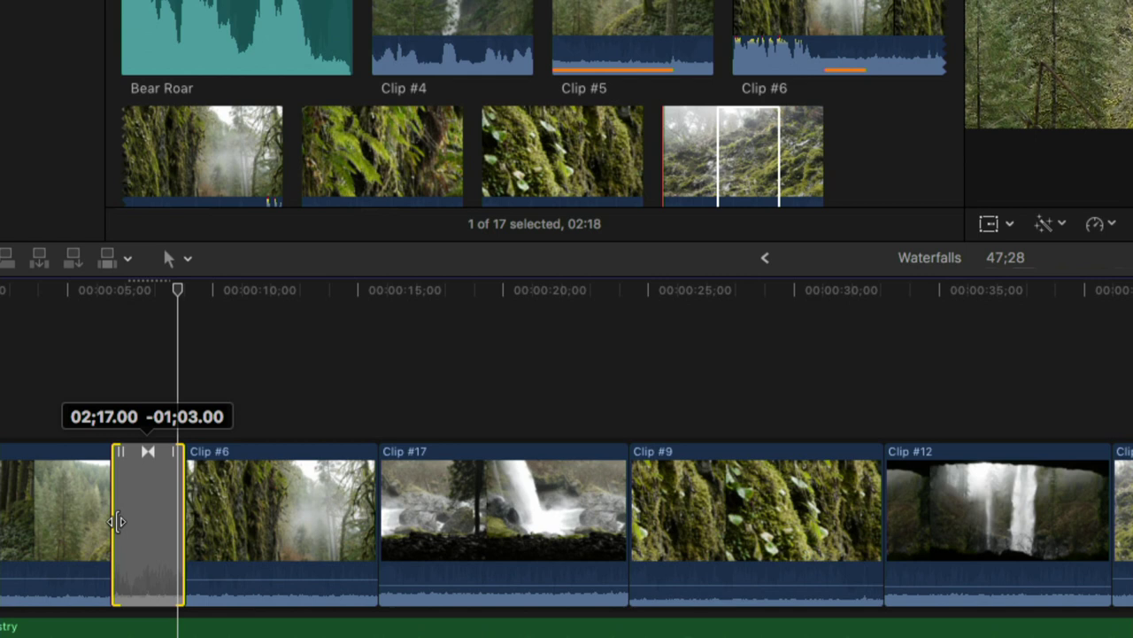
{"action": "left_click_drag", "start_coordinate": [117, 522], "coordinate": [93, 522]}
Play the timeline from about four seconds to preview the lengthened cross dissolve.
{"action": "left_click_drag", "start_coordinate": [61, 295], "coordinate": [39, 299]}
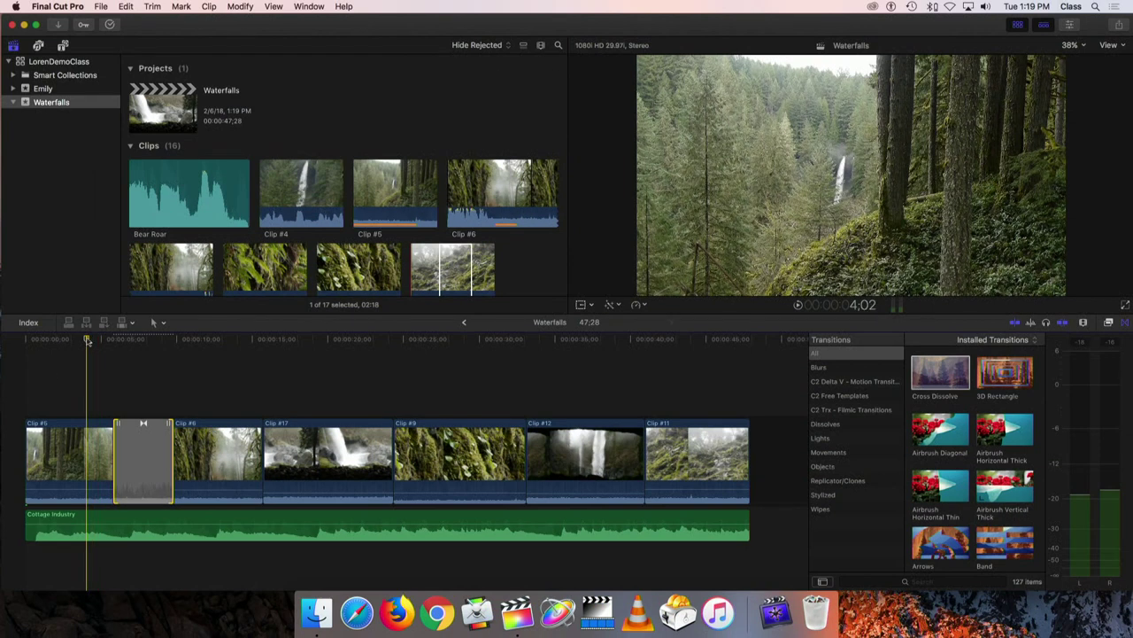
{"action": "key", "text": "space"}
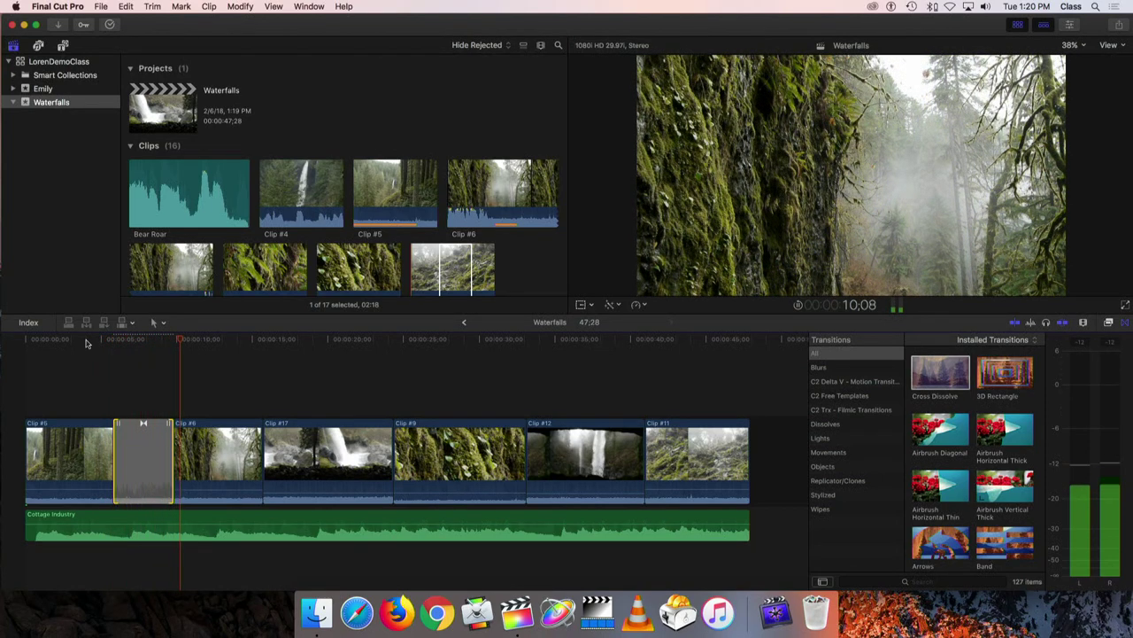
{"action": "key", "text": "space"}
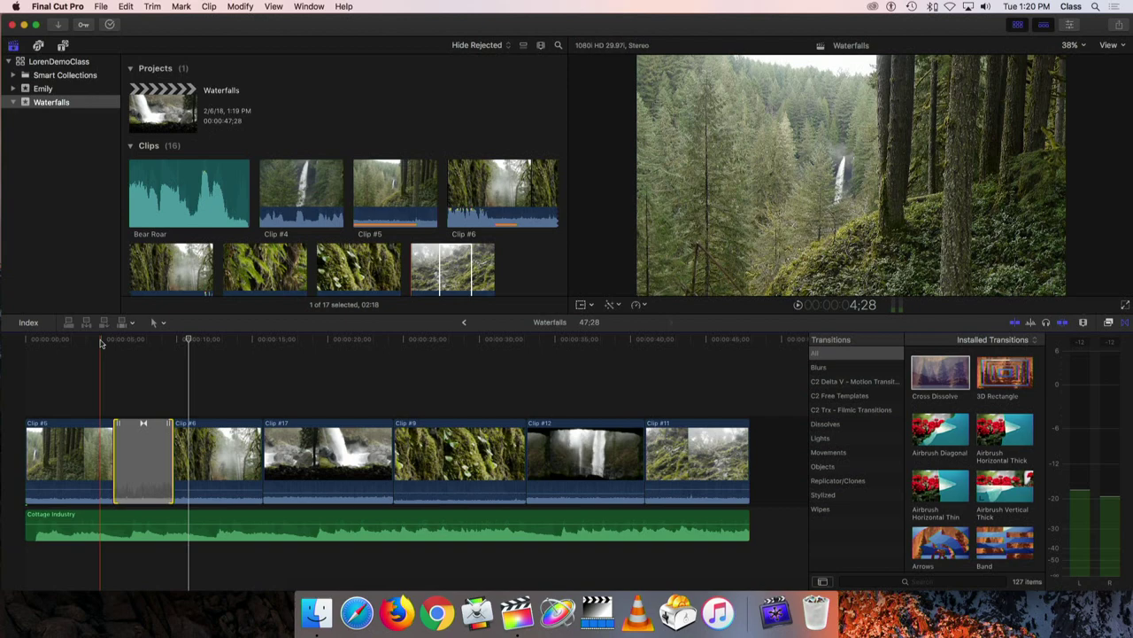
Move the playhead back to the start of the cross dissolve and delete that transition between Clip #5 and Clip #6.
{"action": "left_click_drag", "start_coordinate": [188, 340], "coordinate": [113, 339]}
{"action": "left_click", "coordinate": [151, 468]}
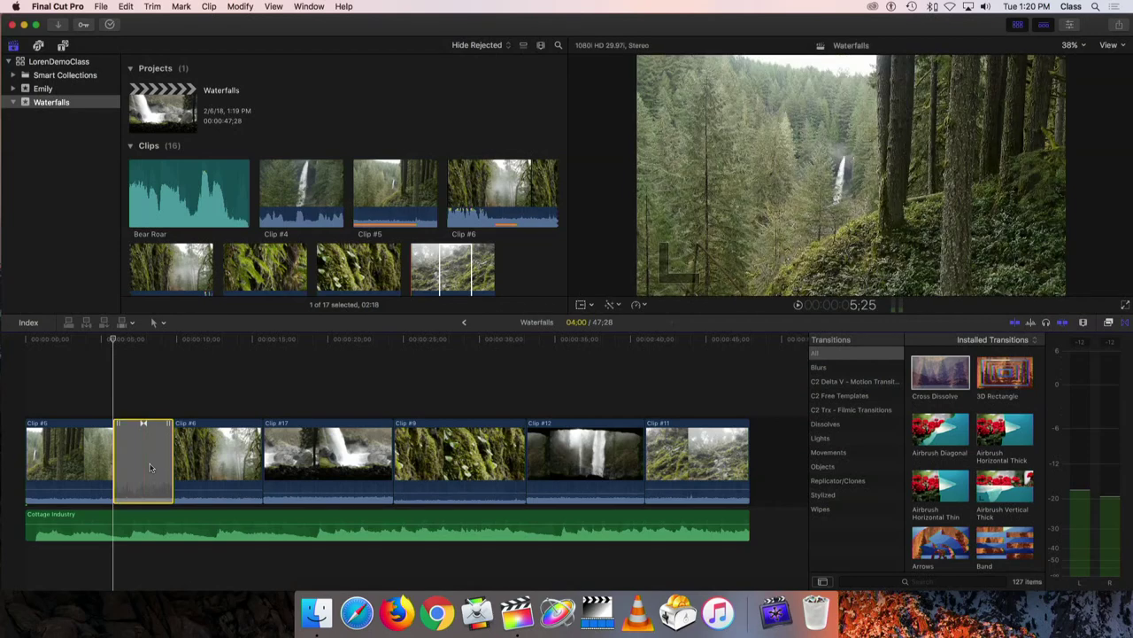
{"action": "key", "text": "Delete"}
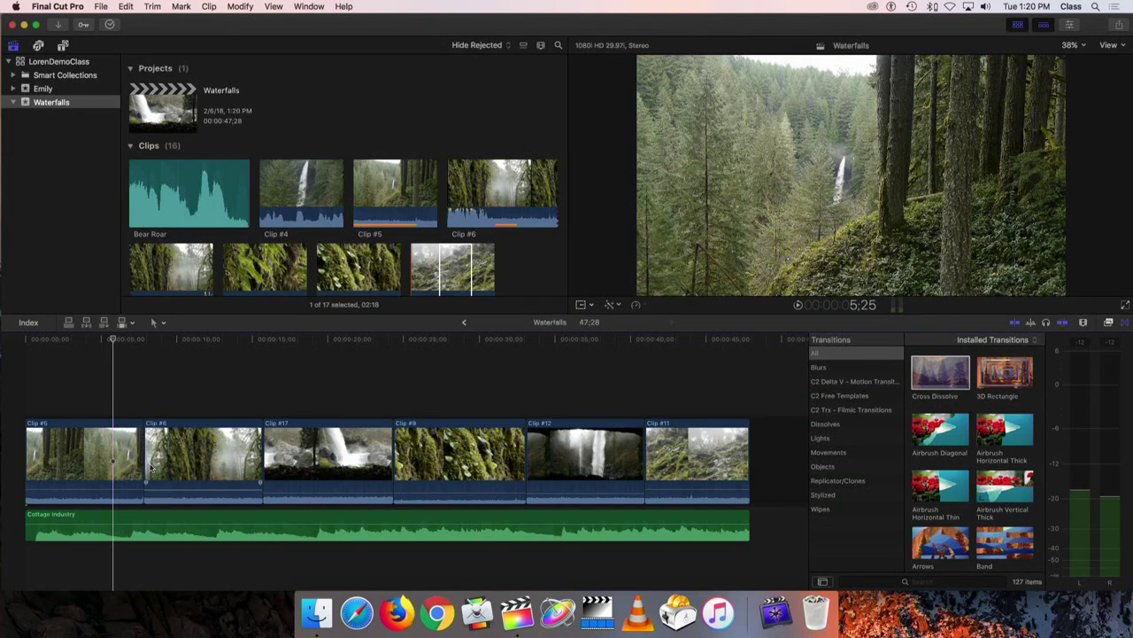
Add the Light Noise transition from the Lights category to the cut between Clip #6 and Clip #17.
{"action": "left_click", "coordinate": [121, 352]}
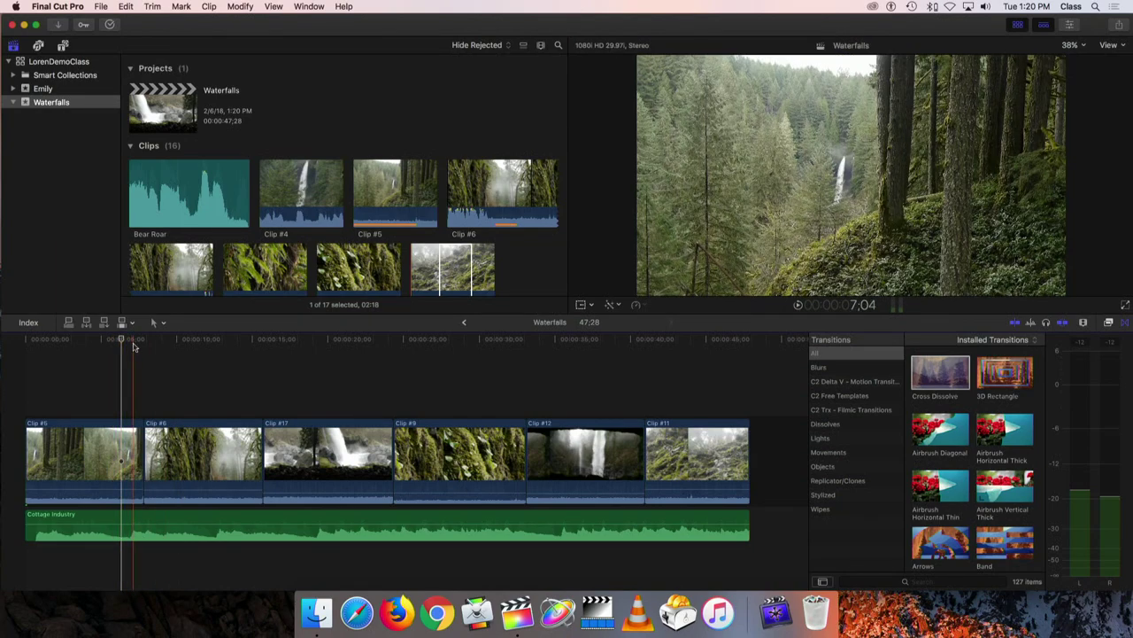
{"action": "left_click", "coordinate": [820, 439]}
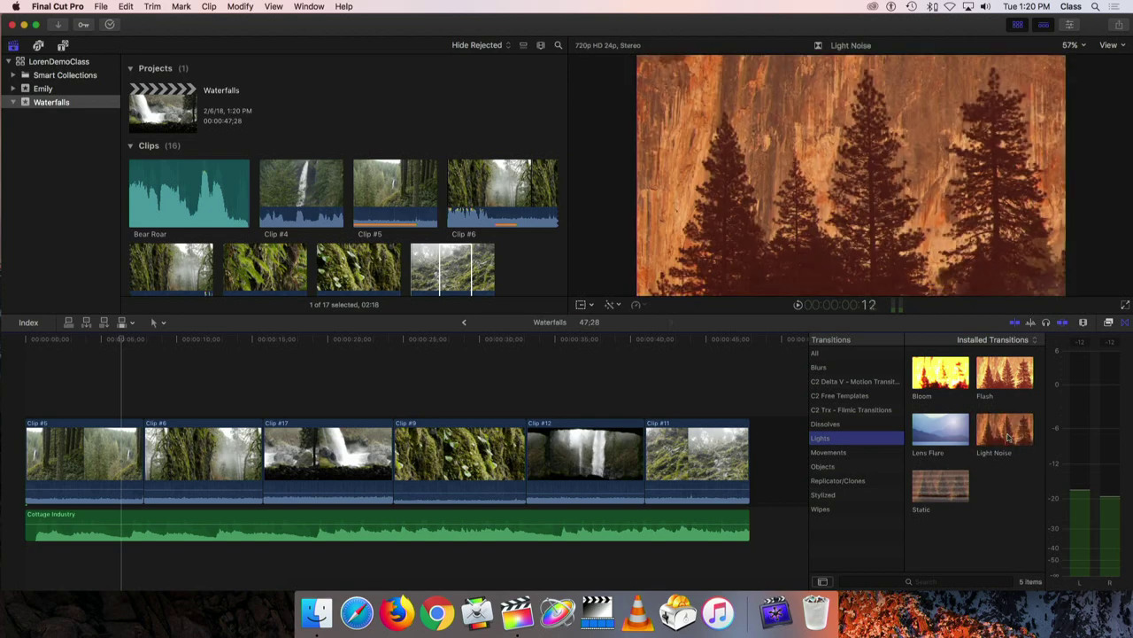
{"action": "mouse_move", "coordinate": [1005, 440]}
{"action": "left_mouse_down"}
{"action": "mouse_move", "coordinate": [936, 426]}
{"action": "mouse_move", "coordinate": [549, 453]}
{"action": "mouse_move", "coordinate": [270, 429]}
{"action": "mouse_move", "coordinate": [137, 455]}
{"action": "mouse_move", "coordinate": [262, 461]}
{"action": "mouse_move", "coordinate": [263, 528]}
{"action": "mouse_move", "coordinate": [264, 454]}
{"action": "mouse_move", "coordinate": [265, 464]}
{"action": "left_mouse_up"}
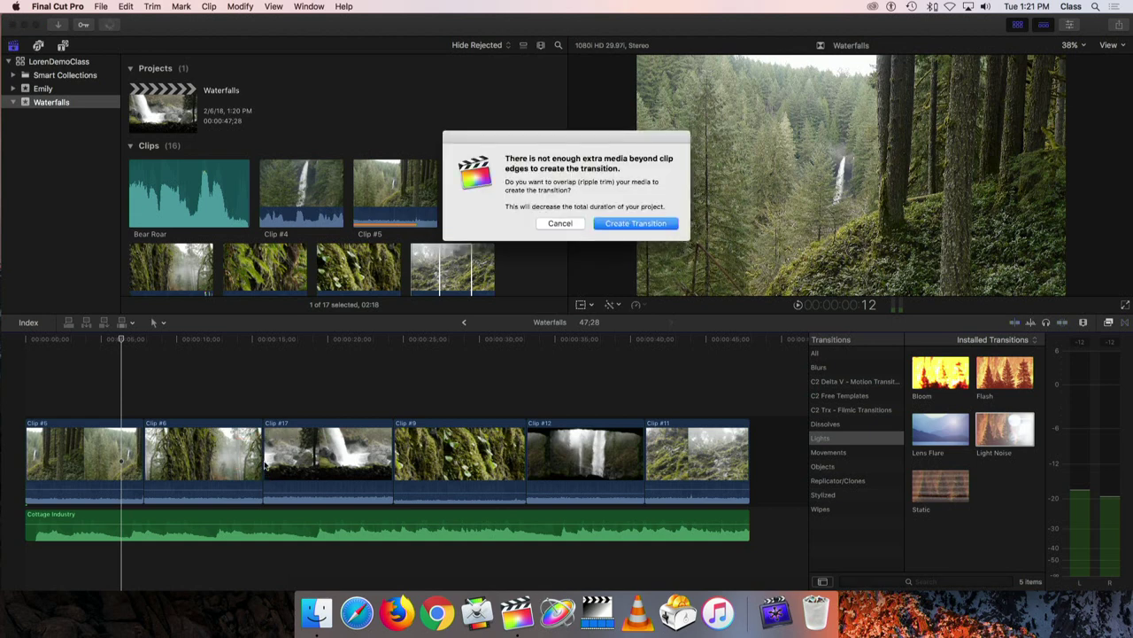
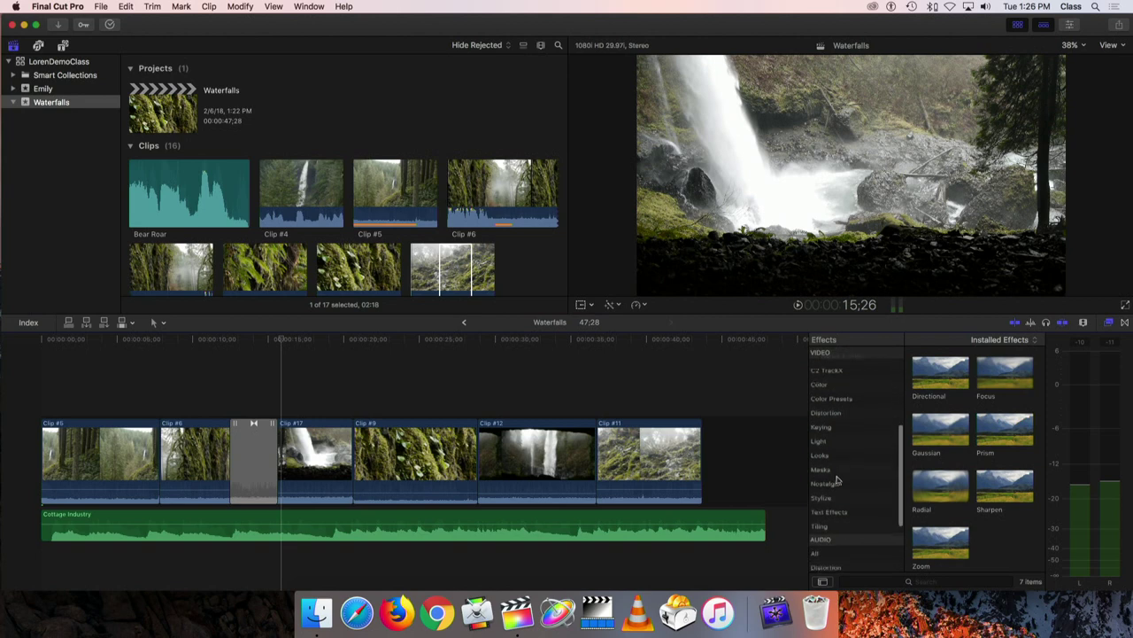
Browse the Distortion, Light and Looks video effects and preview the Cast look on the waterfall clip.
{"action": "left_click", "coordinate": [825, 412]}
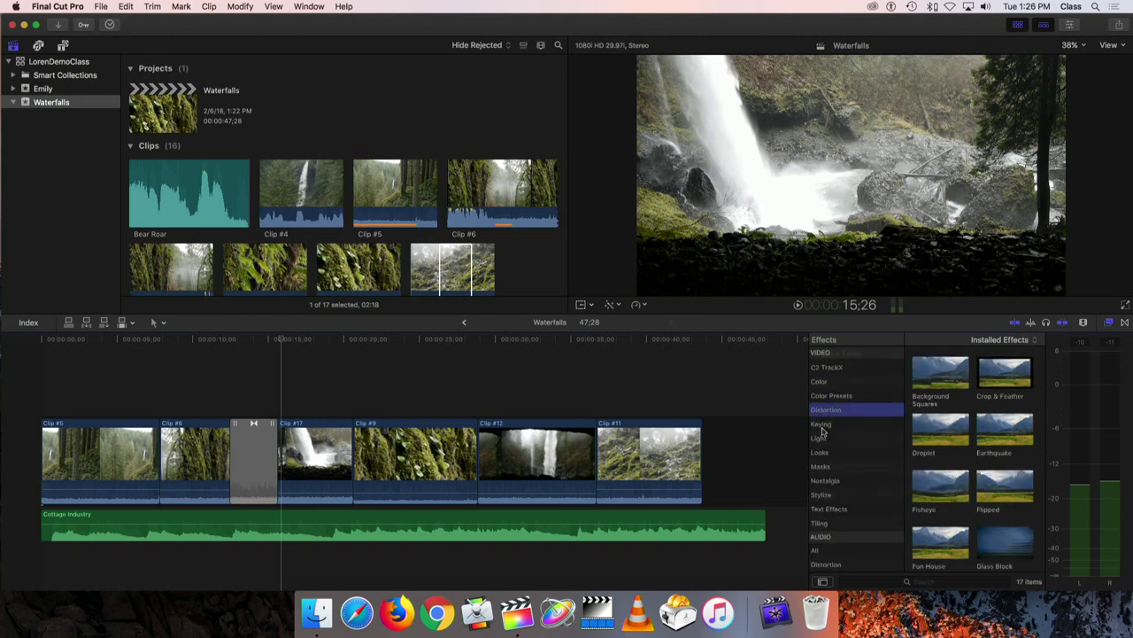
{"action": "left_click", "coordinate": [820, 440]}
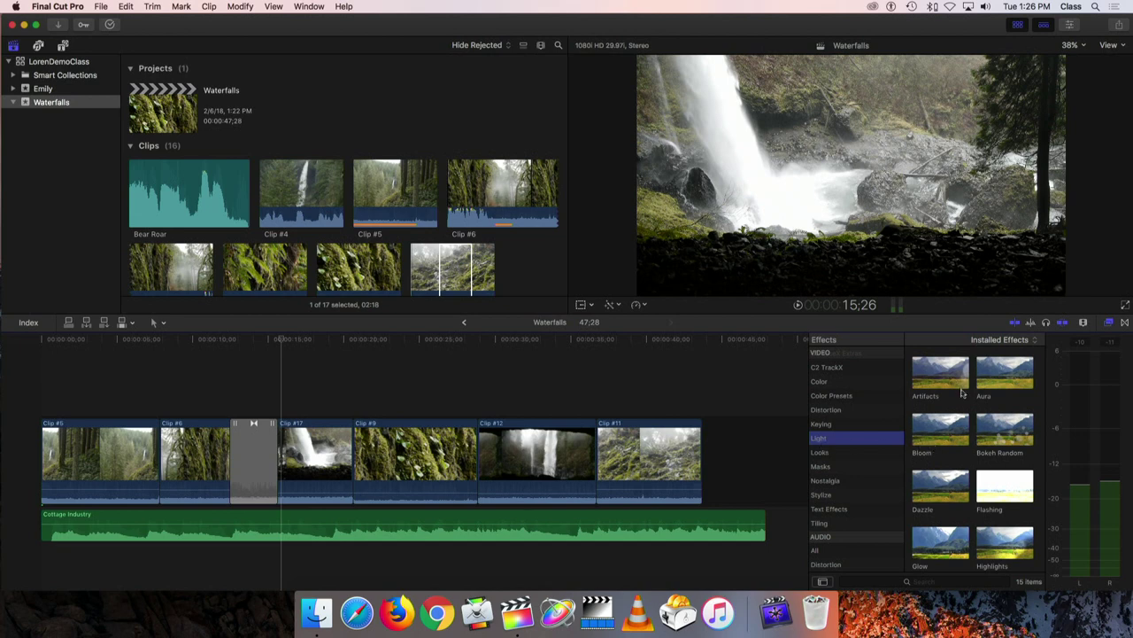
{"action": "left_click", "coordinate": [820, 452]}
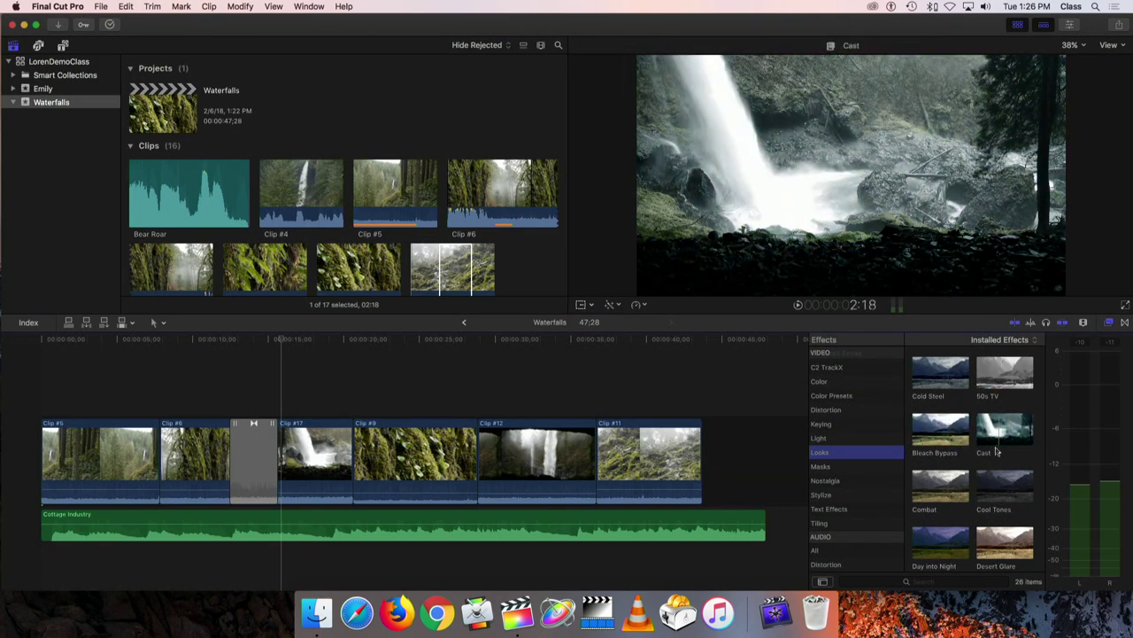
{"action": "scroll", "coordinate": [928, 497], "scroll_direction": "down", "scroll_amount": 3}
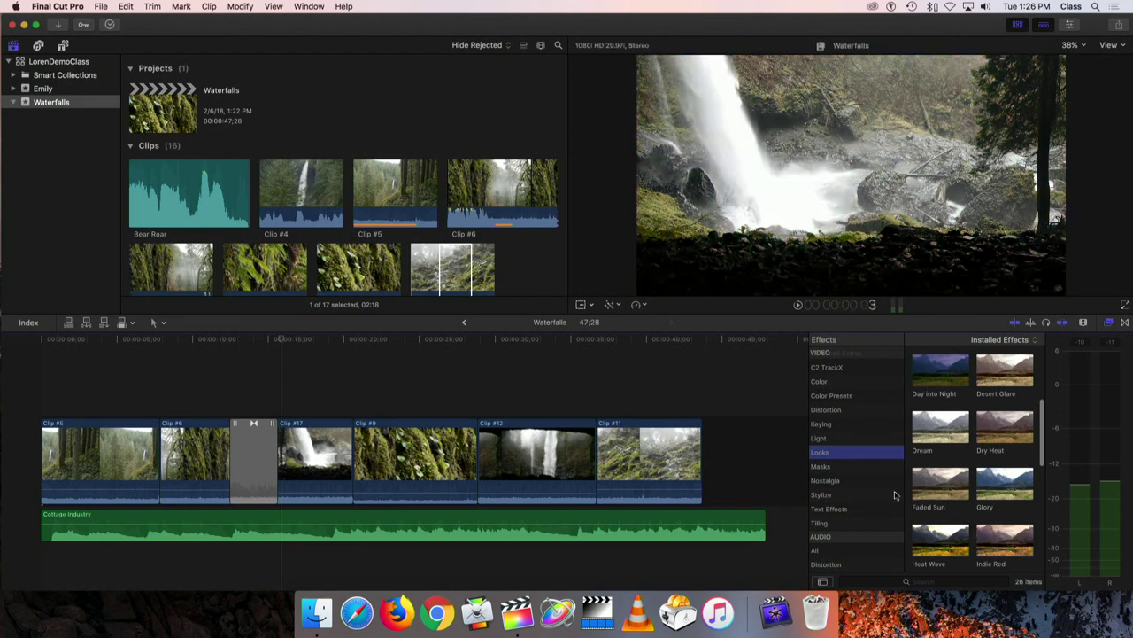
{"action": "left_click", "coordinate": [822, 441]}
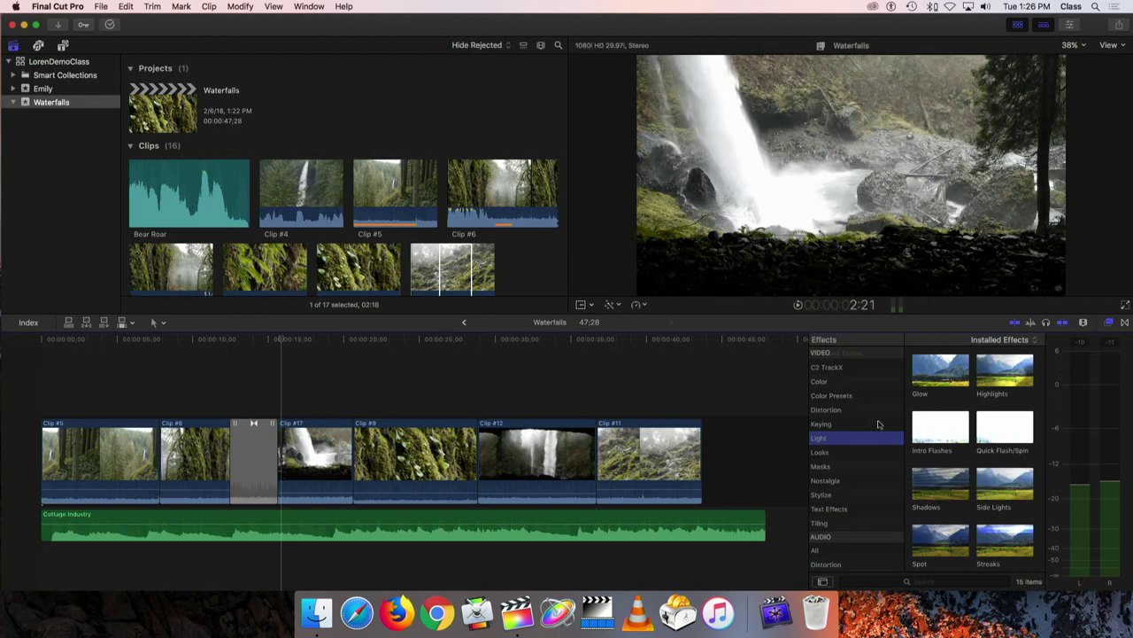
Apply the Colorize effect from the Color category to Clip #11 and play the clip to preview it.
{"action": "left_click", "coordinate": [823, 383]}
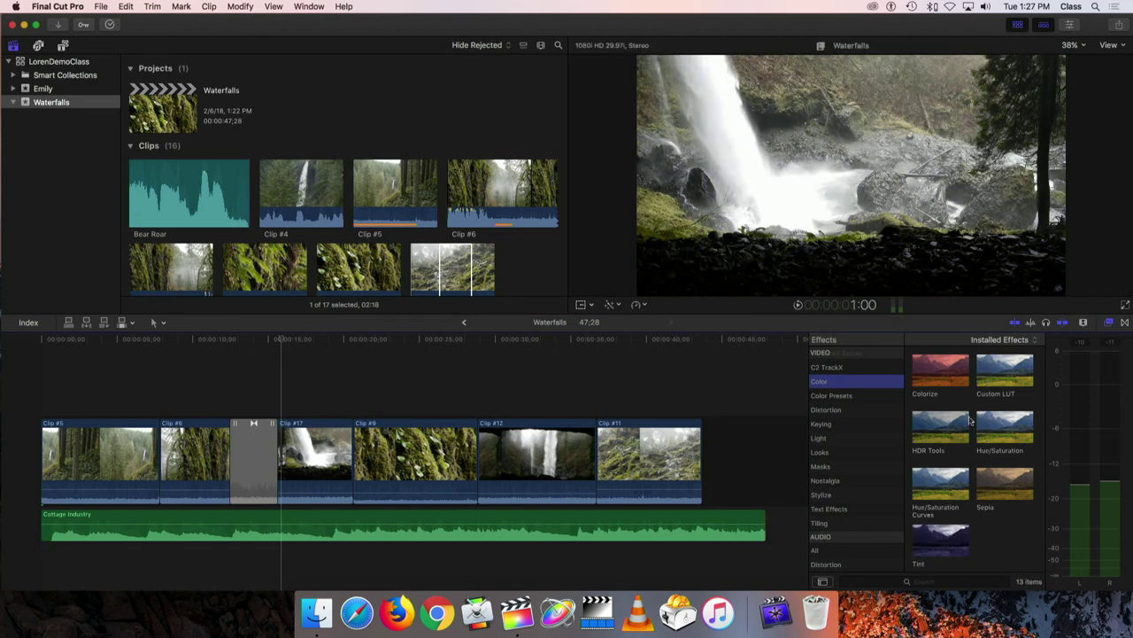
{"action": "left_click", "coordinate": [940, 379]}
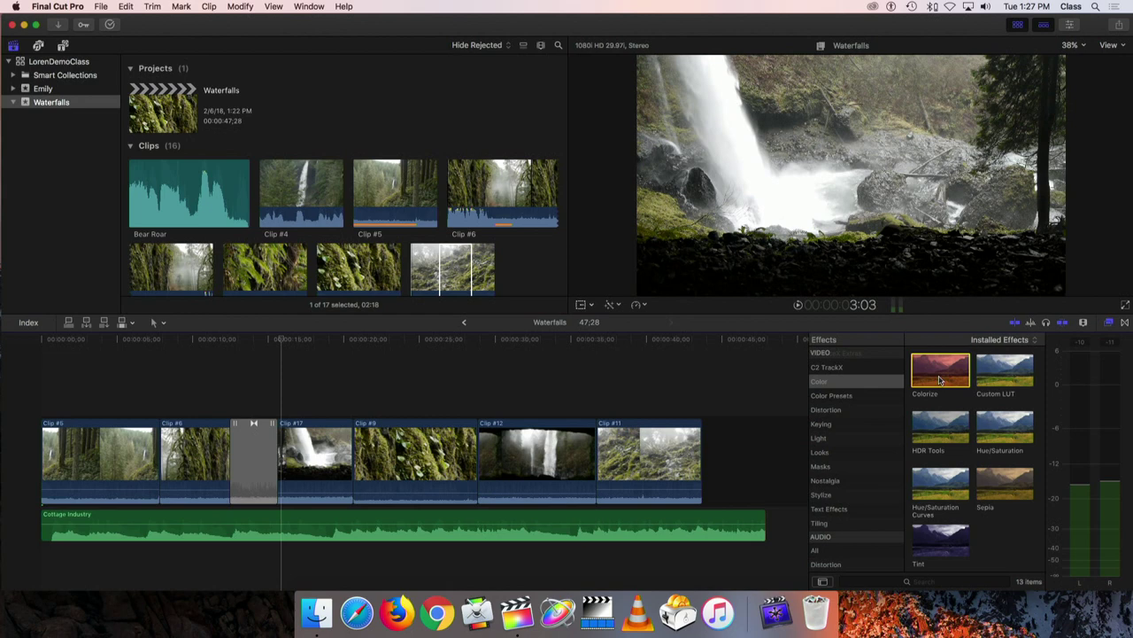
{"action": "left_click", "coordinate": [646, 426]}
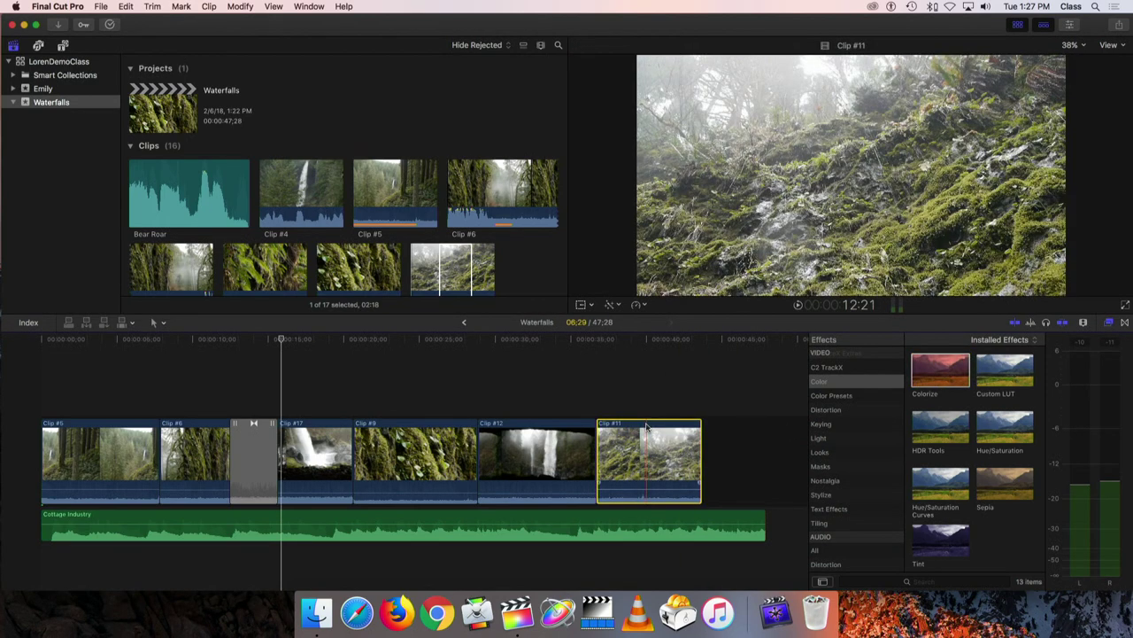
{"action": "left_click", "coordinate": [942, 375]}
{"action": "left_click_drag", "start_coordinate": [941, 374], "coordinate": [649, 465]}
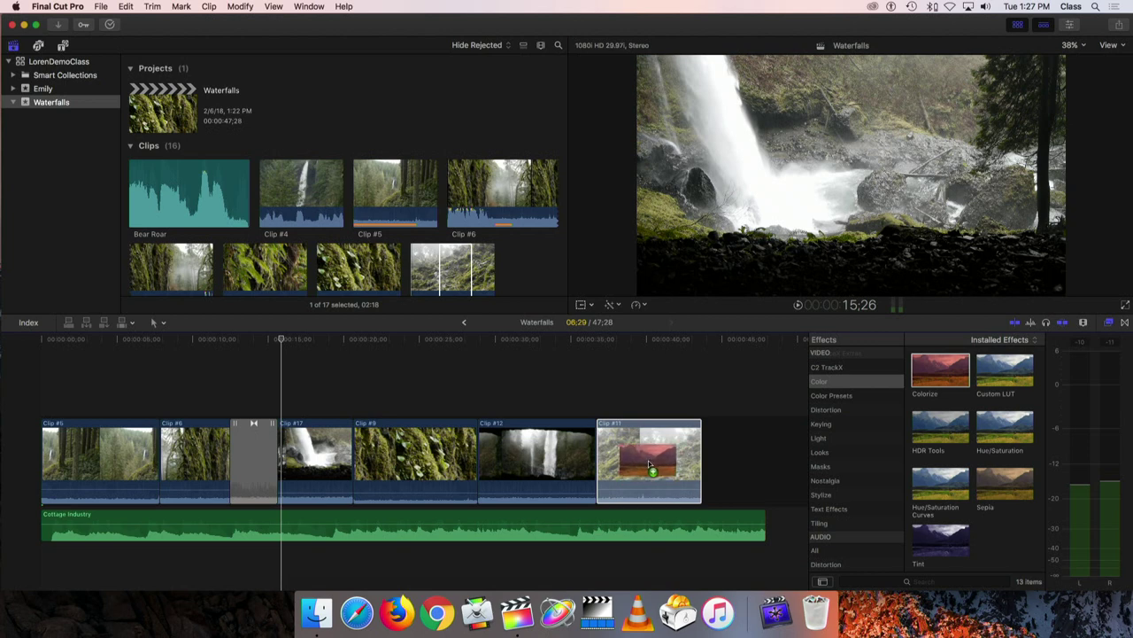
{"action": "left_click_drag", "start_coordinate": [649, 465], "coordinate": [650, 464]}
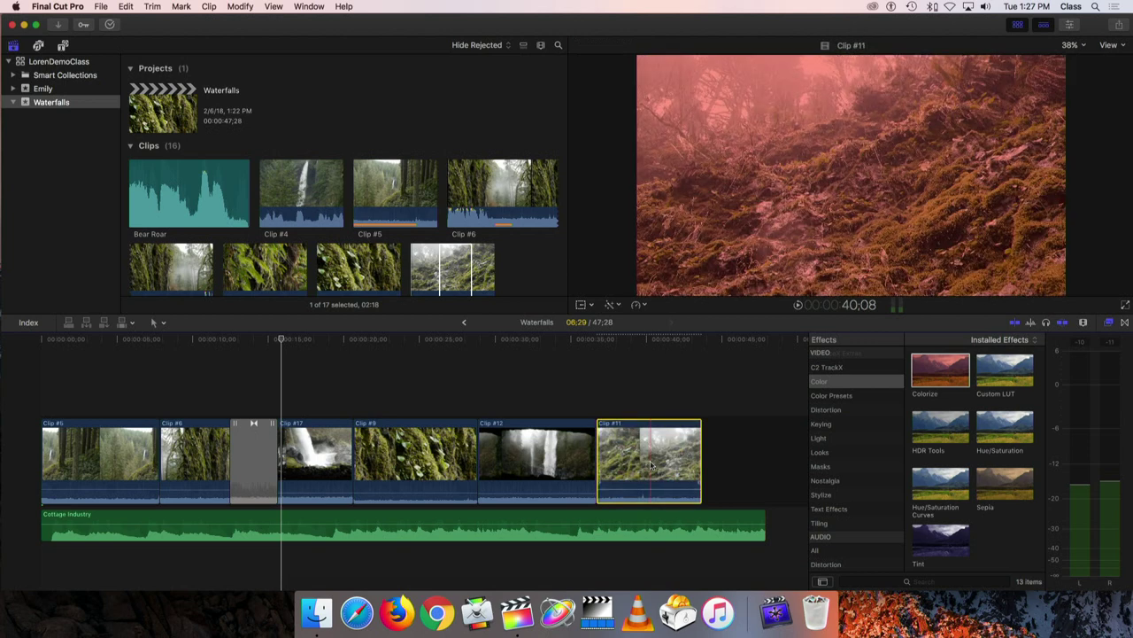
{"action": "key", "text": "space"}
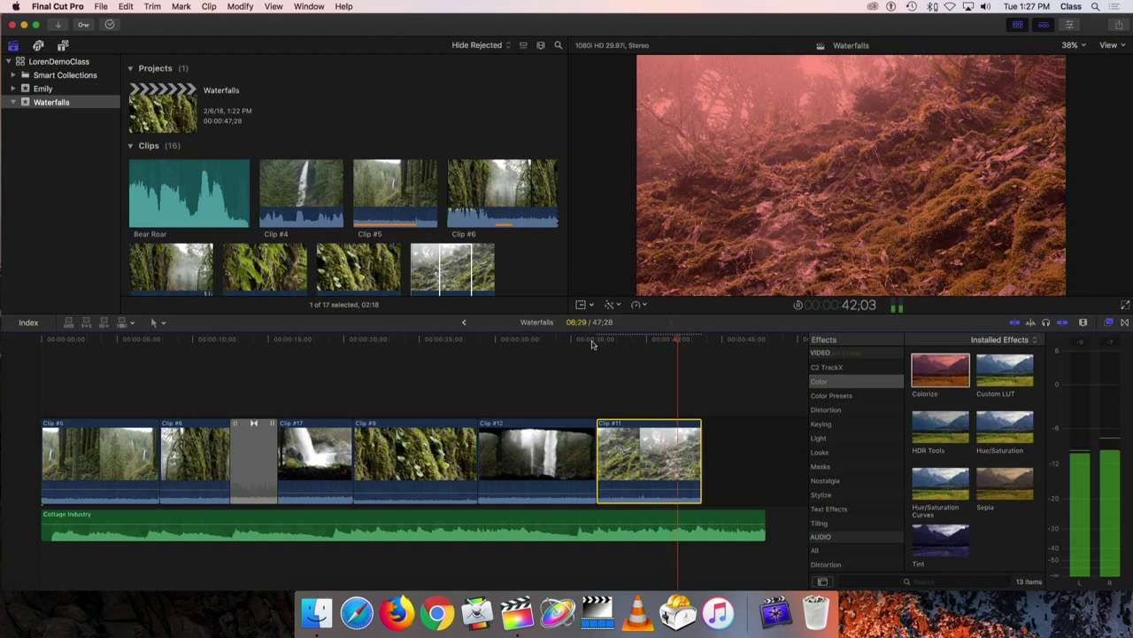
{"action": "key", "text": "space"}
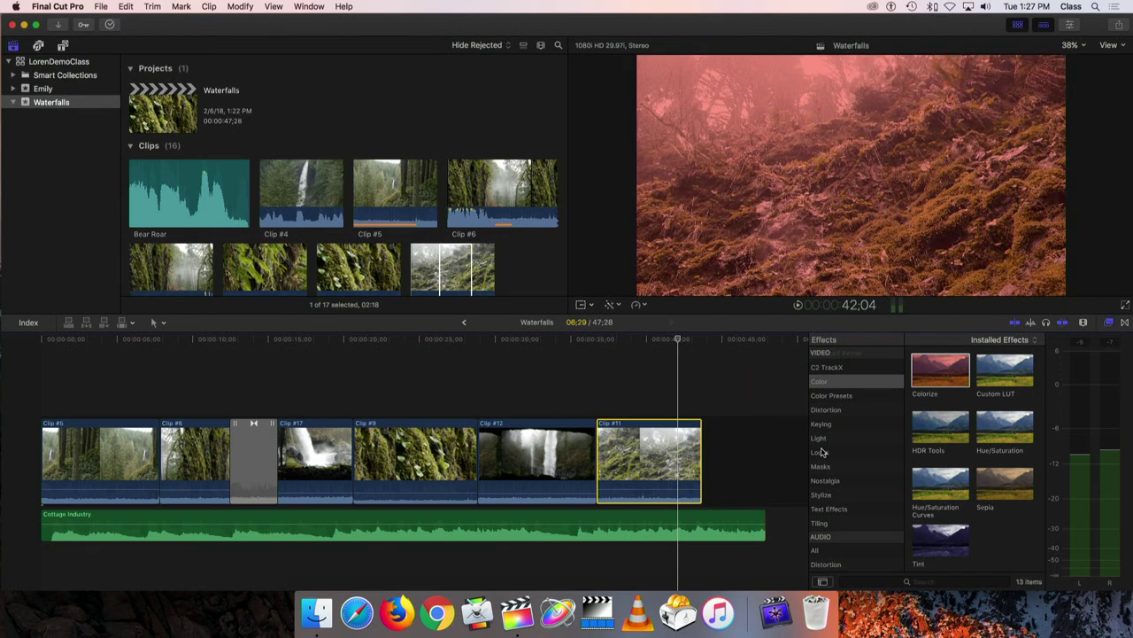
Add the Insect Eye distortion effect to Clip #11 and place the playhead at about 40 seconds within the clip.
{"action": "left_click", "coordinate": [829, 411]}
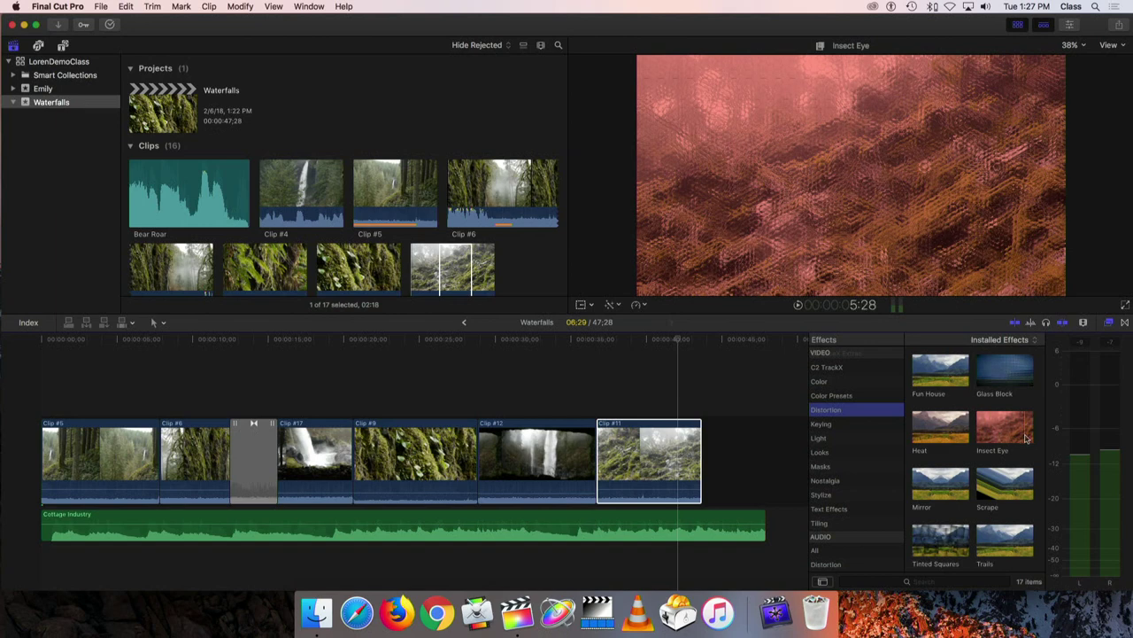
{"action": "left_click", "coordinate": [993, 440]}
{"action": "left_click_drag", "start_coordinate": [1001, 440], "coordinate": [649, 463]}
{"action": "left_click_drag", "start_coordinate": [678, 340], "coordinate": [654, 346]}
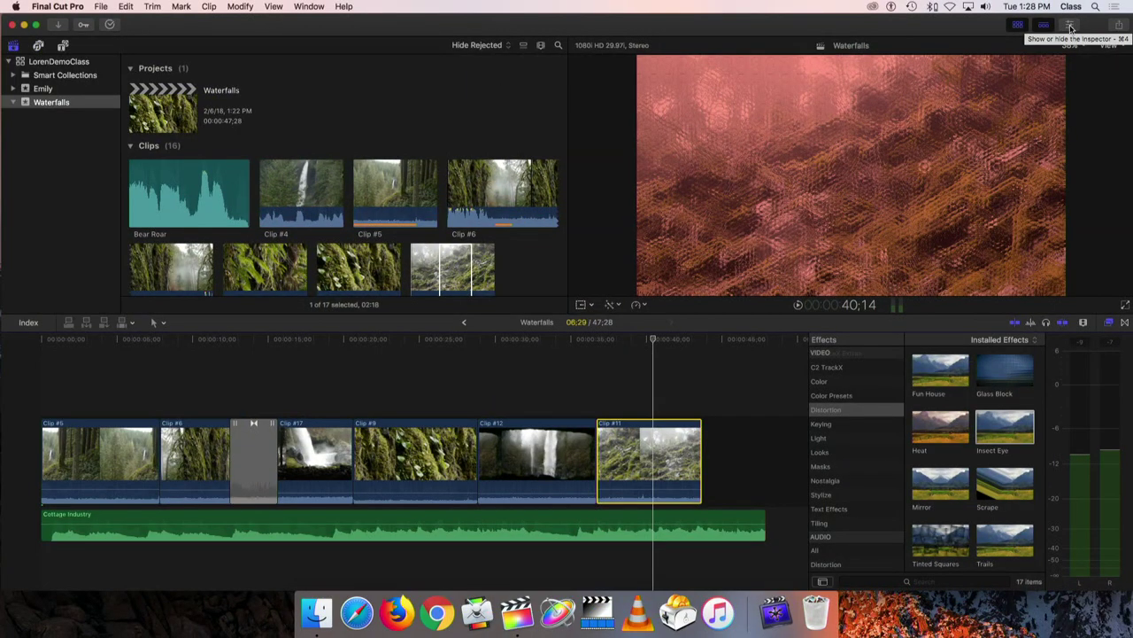
Show the video parameters of Clip #11 and reduce the Insect Eye amount to 0.
{"action": "left_click", "coordinate": [1070, 26]}
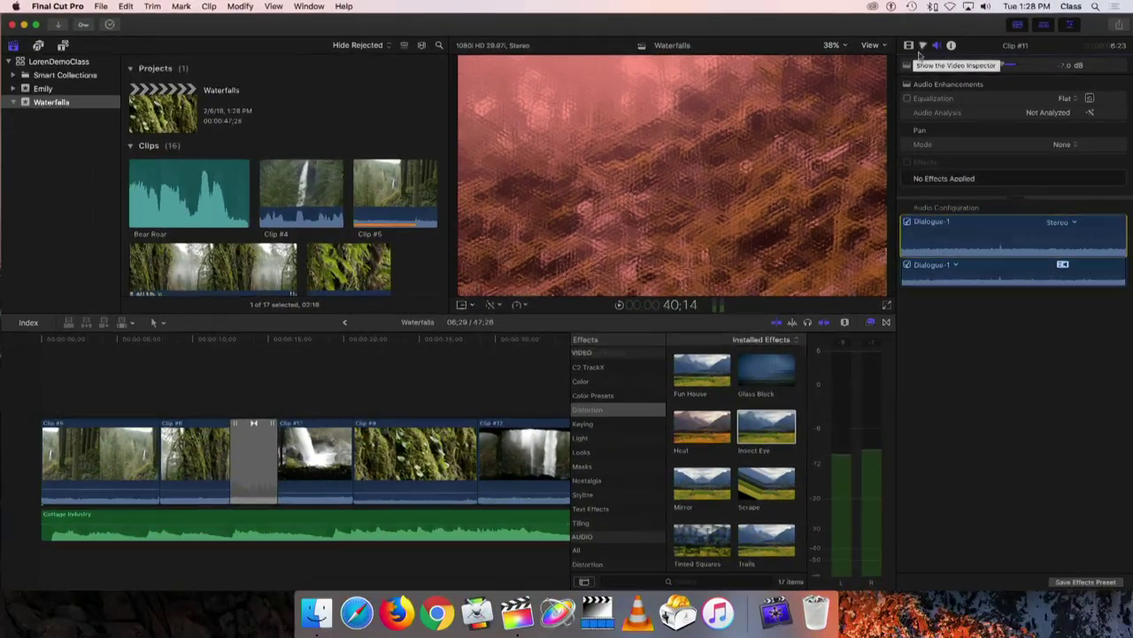
{"action": "left_click", "coordinate": [916, 48]}
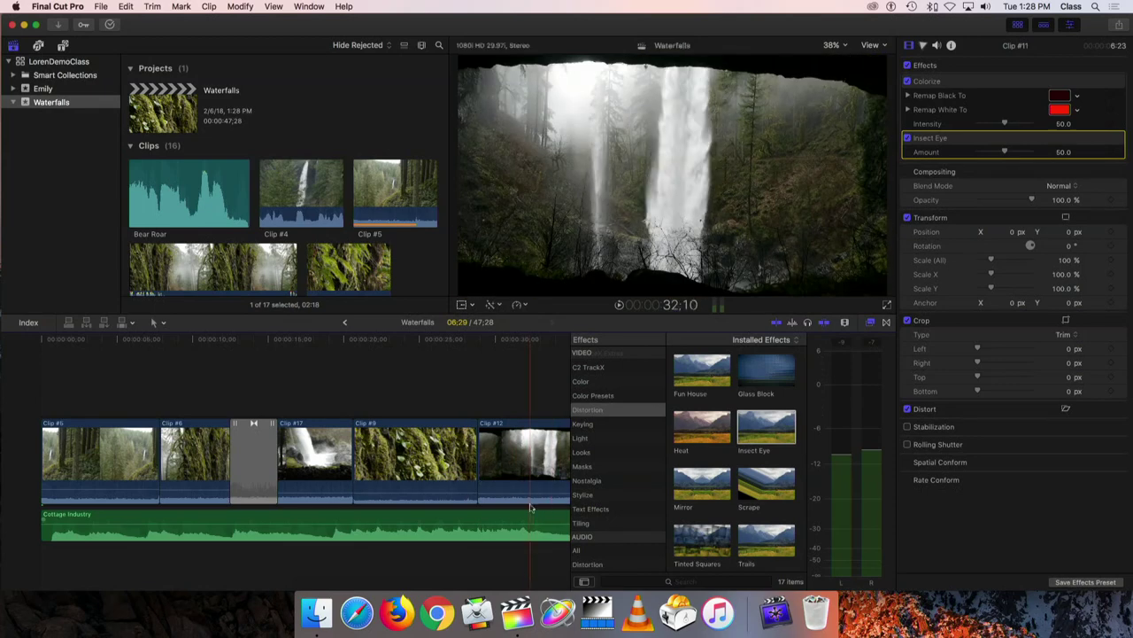
{"action": "scroll", "coordinate": [496, 491], "scroll_direction": "right", "scroll_amount": 5}
{"action": "scroll", "coordinate": [523, 498], "scroll_direction": "right", "scroll_amount": 1}
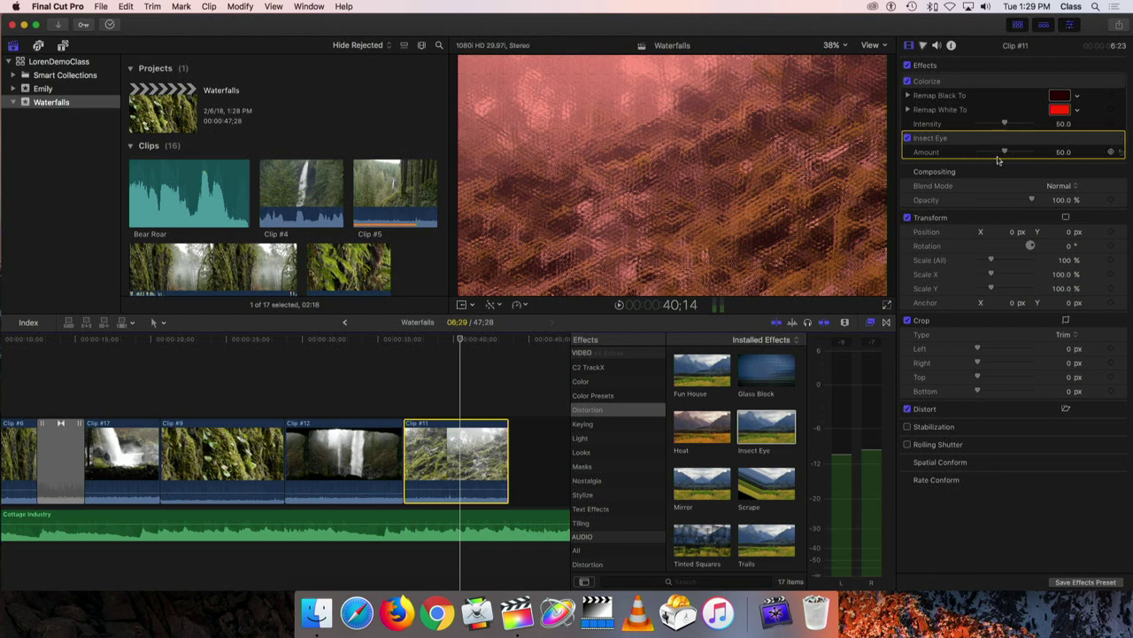
{"action": "left_click_drag", "start_coordinate": [1005, 153], "coordinate": [971, 155]}
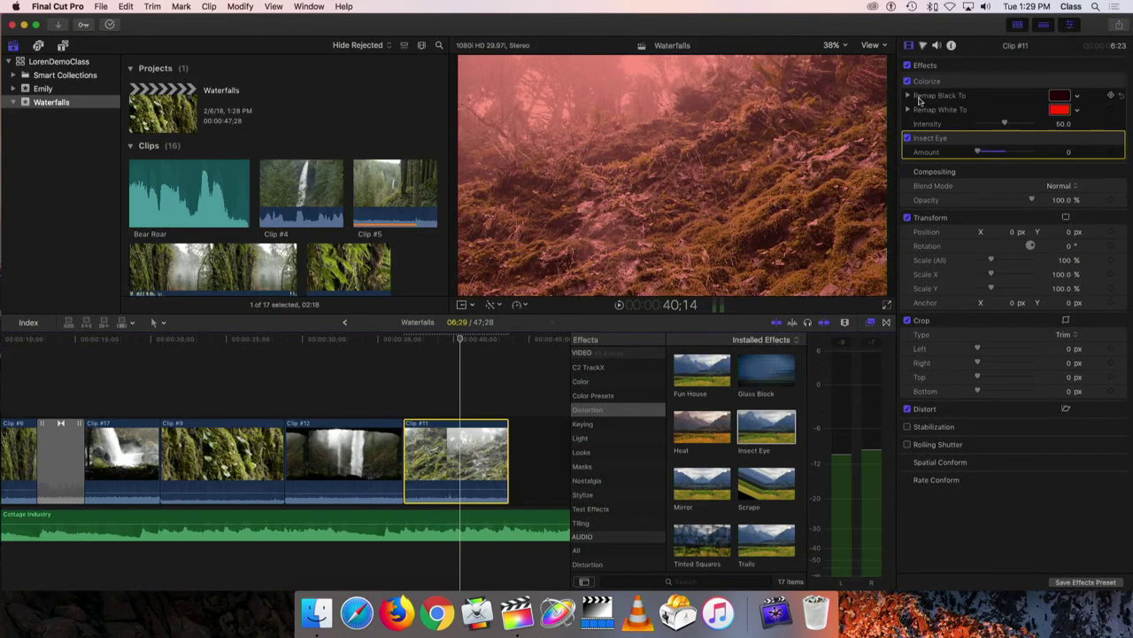
Try to change the Colorize effect's Remap Black To colour to a bright blue.
{"action": "left_click", "coordinate": [1060, 98]}
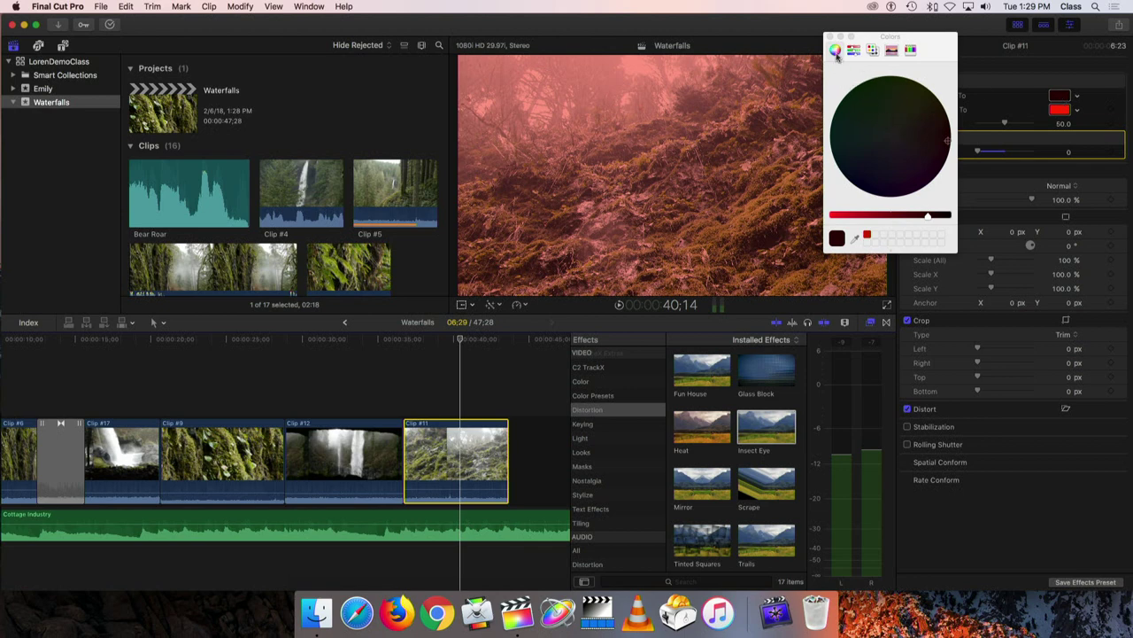
{"action": "left_click_drag", "start_coordinate": [929, 219], "coordinate": [833, 219]}
{"action": "left_click", "coordinate": [867, 179]}
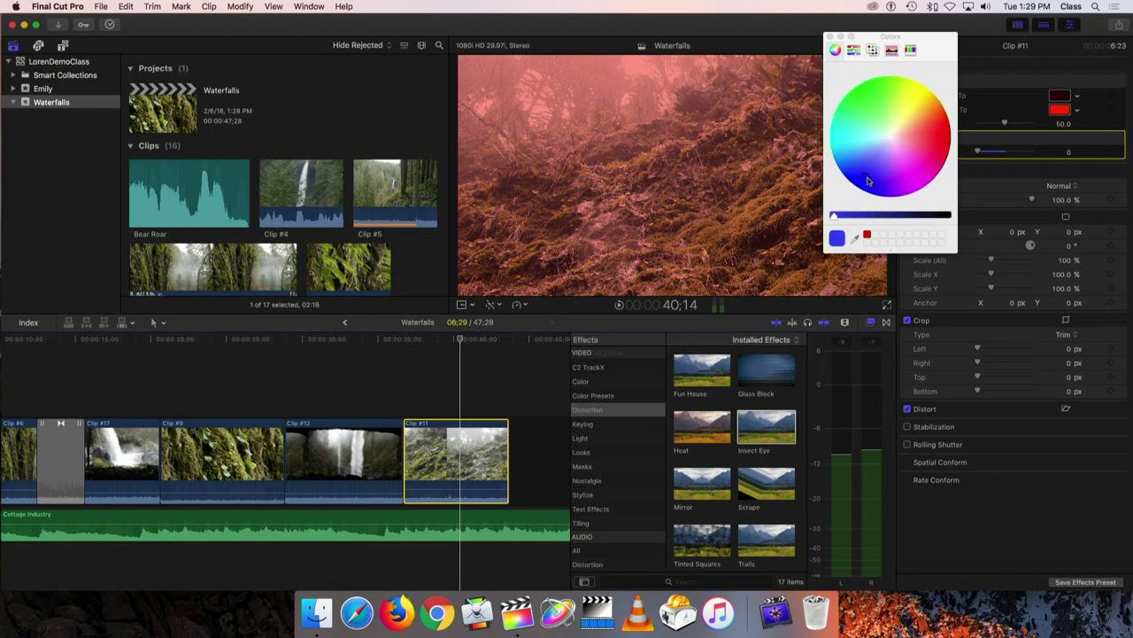
{"action": "left_click", "coordinate": [881, 114]}
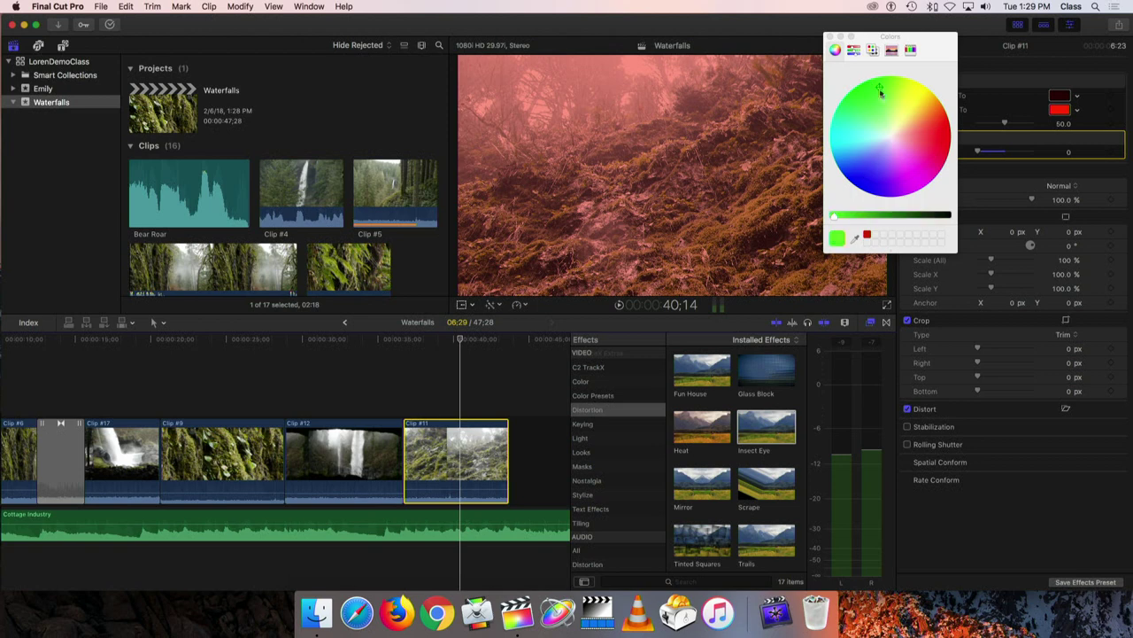
{"action": "left_click", "coordinate": [864, 180]}
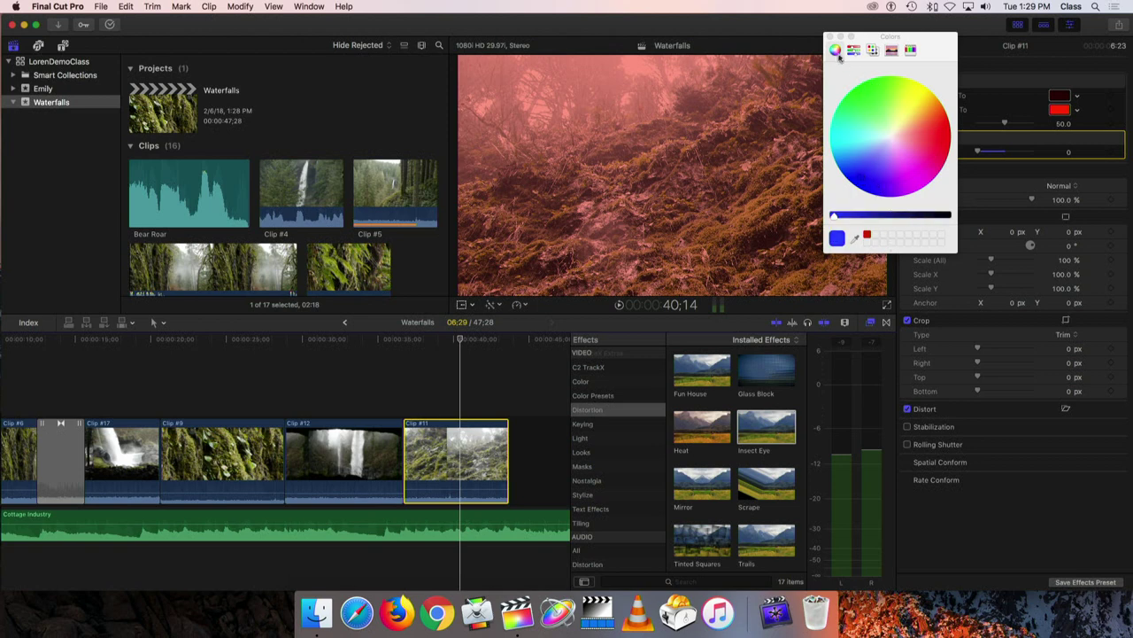
{"action": "left_click", "coordinate": [830, 38]}
Set the Colorize effect's Remap Black To colour to full-brightness blue-violet.
{"action": "left_click", "coordinate": [1065, 99]}
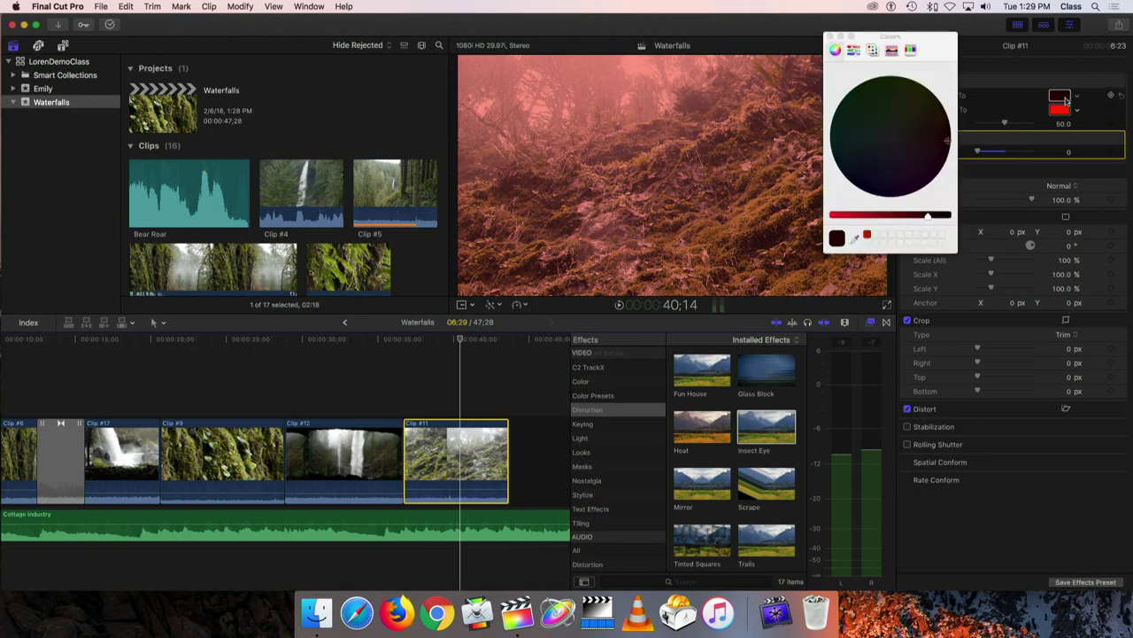
{"action": "left_click_drag", "start_coordinate": [932, 218], "coordinate": [833, 217]}
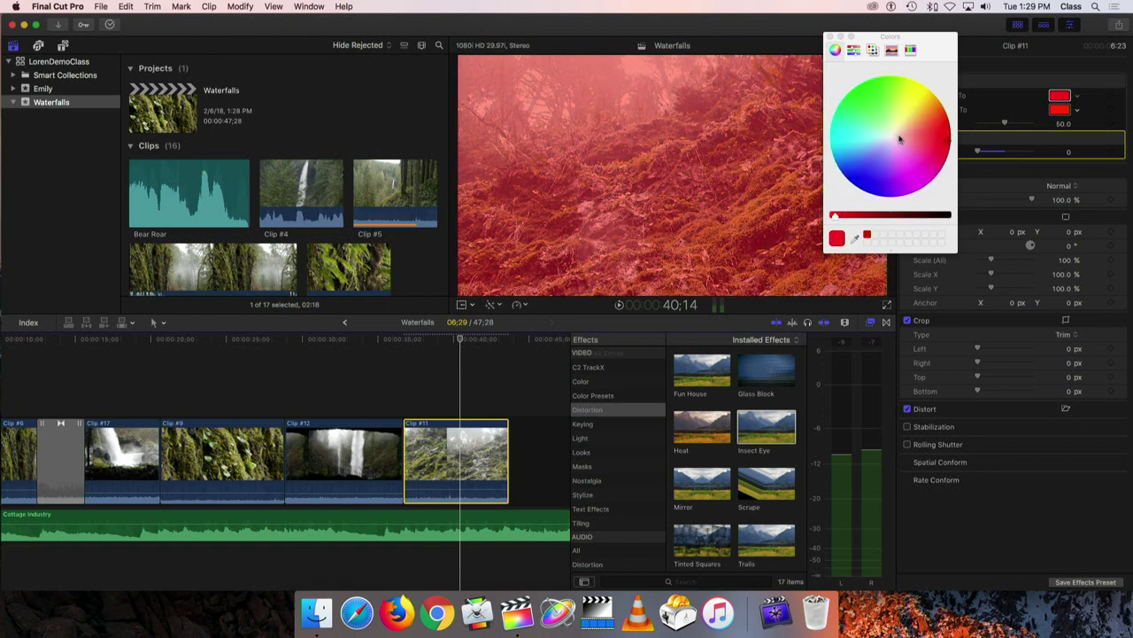
{"action": "left_click_drag", "start_coordinate": [906, 128], "coordinate": [877, 190]}
{"action": "left_click", "coordinate": [1060, 95]}
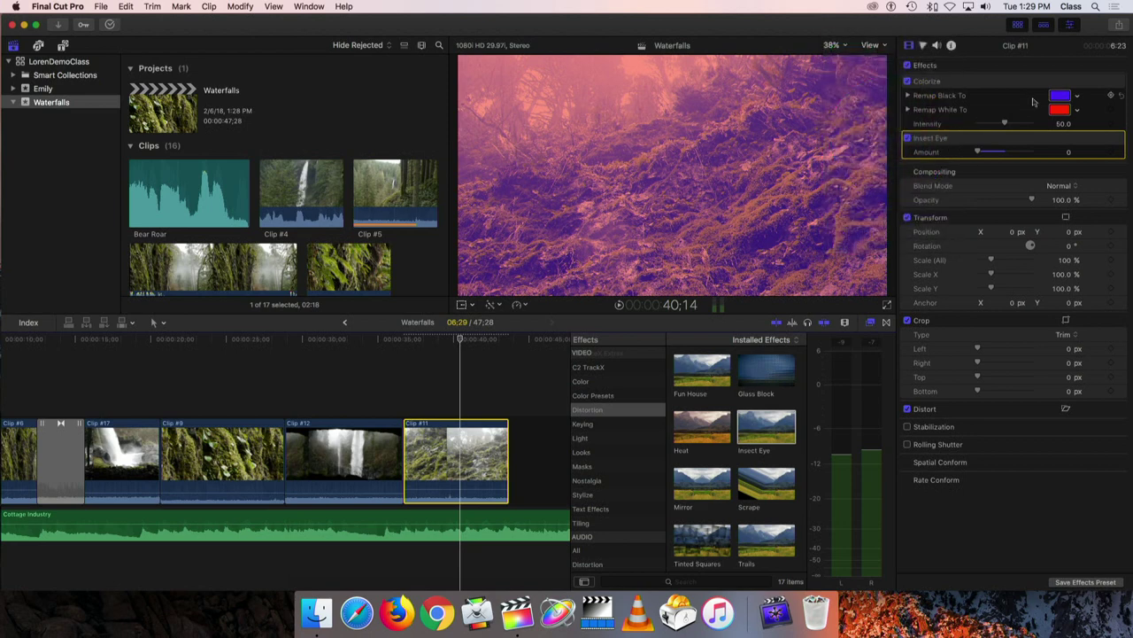
Set the Colorize effect's Remap White To colour to bright green.
{"action": "left_click", "coordinate": [1065, 110]}
{"action": "left_click_drag", "start_coordinate": [895, 150], "coordinate": [846, 114]}
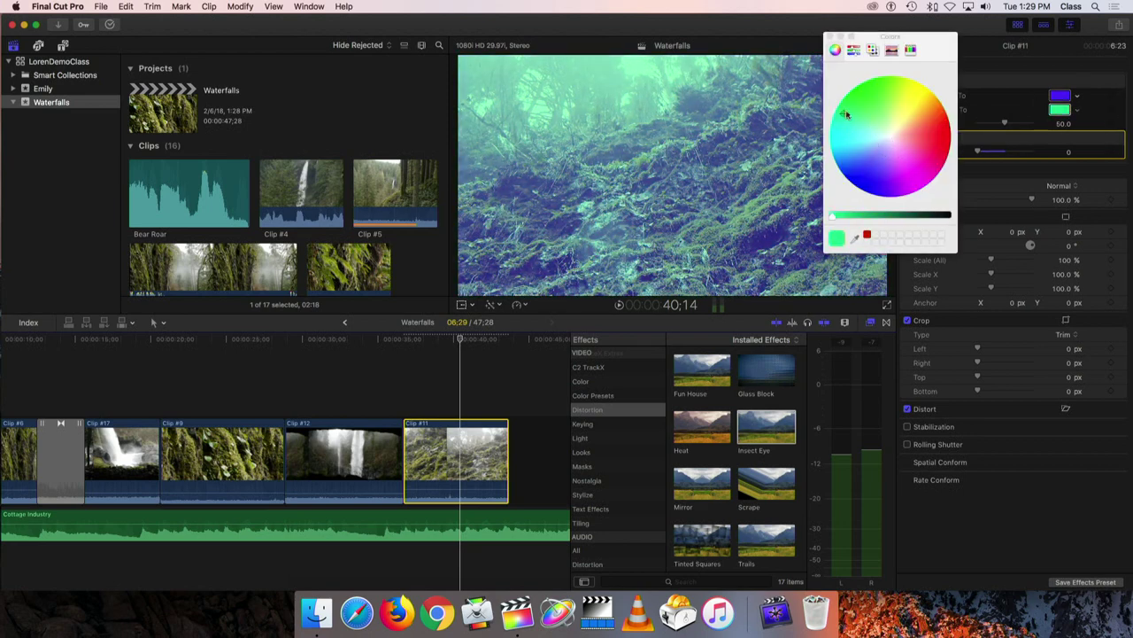
{"action": "left_click", "coordinate": [830, 38]}
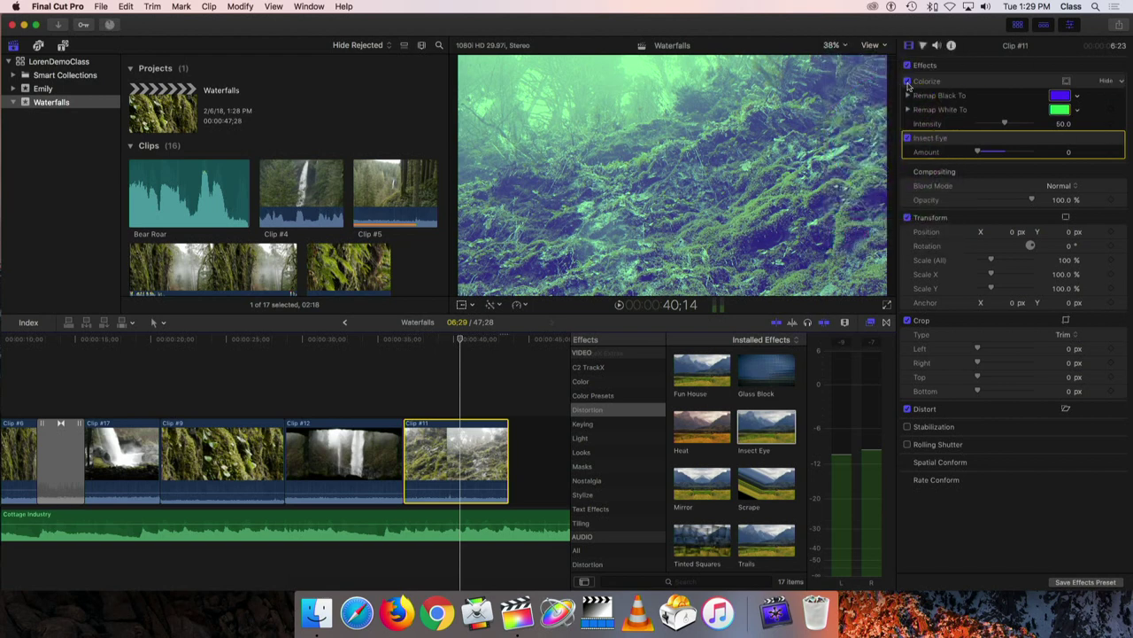
Switch the Colorize and Insect Eye effects off and back on to compare Clip #11 with and without them.
{"action": "left_click", "coordinate": [907, 80]}
{"action": "left_click", "coordinate": [907, 80]}
{"action": "left_click", "coordinate": [907, 80]}
{"action": "left_click", "coordinate": [907, 137]}
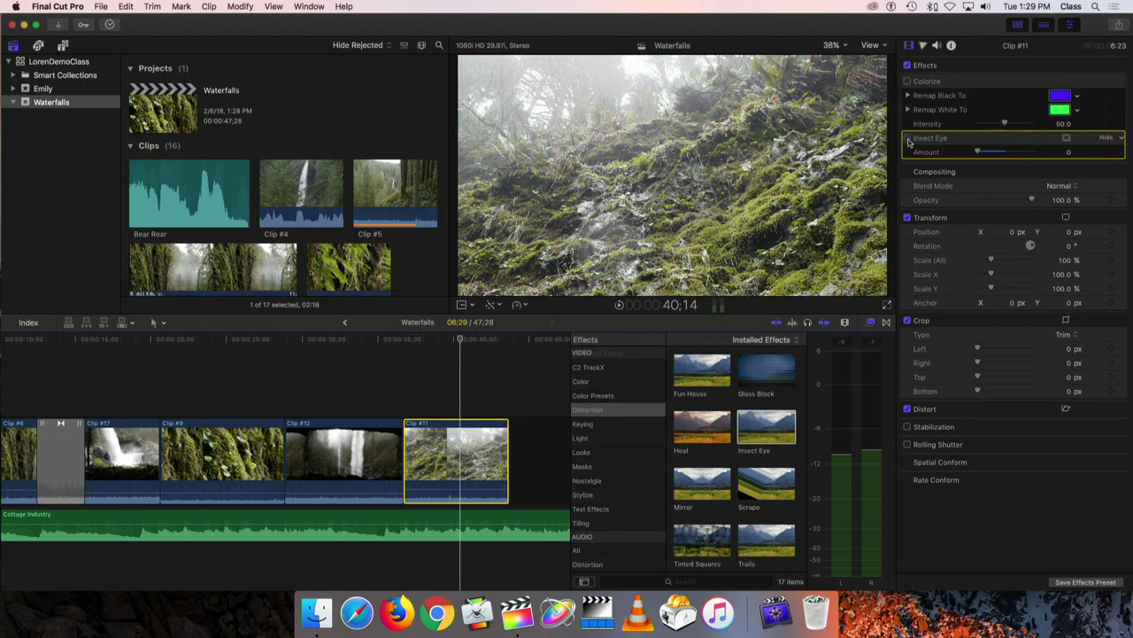
{"action": "left_click", "coordinate": [906, 81]}
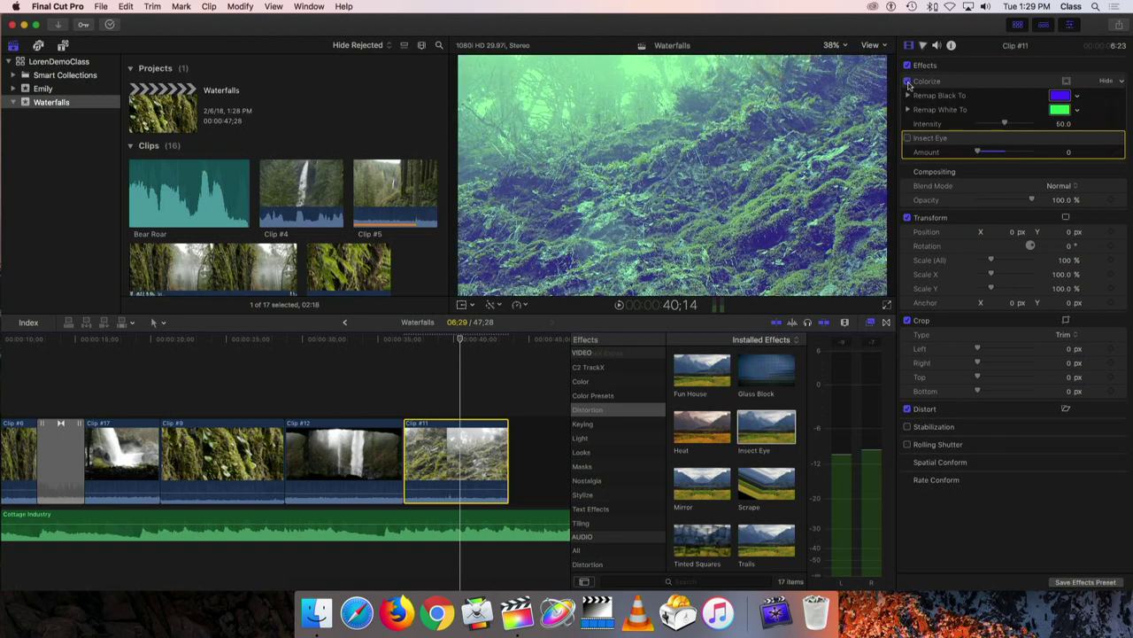
{"action": "left_click", "coordinate": [908, 139]}
Open the Emily Edits project from the Emily event in the timeline.
{"action": "left_click", "coordinate": [28, 90]}
{"action": "left_click", "coordinate": [456, 456]}
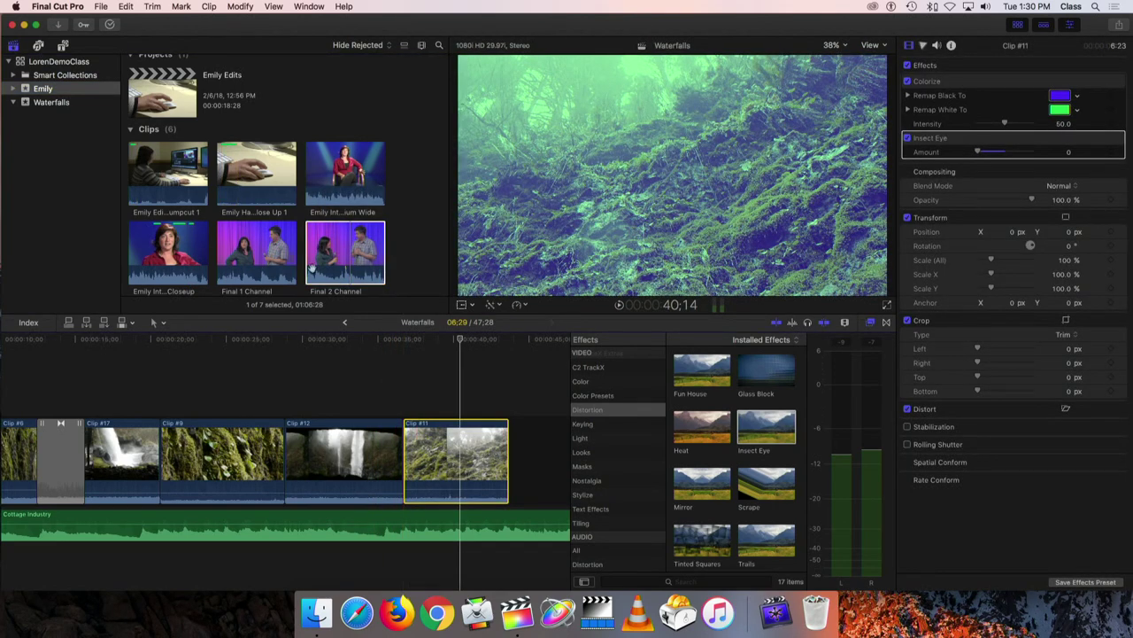
{"action": "double_click", "coordinate": [173, 91]}
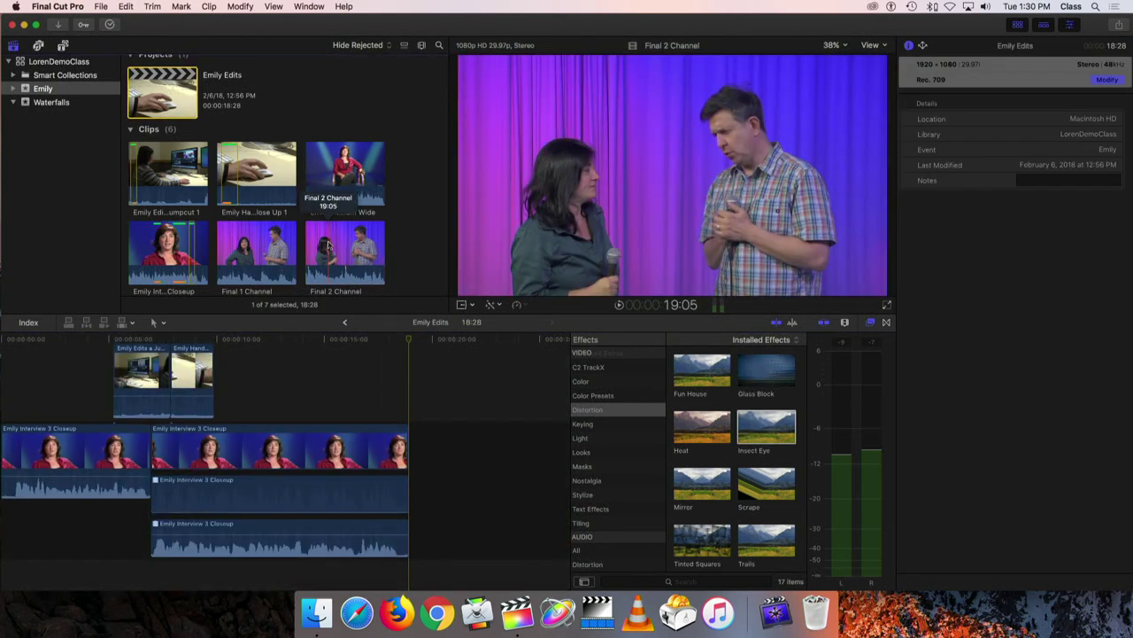
Add the Final 2 Channel clip to the end of the Emily Edits timeline.
{"action": "left_click_drag", "start_coordinate": [328, 253], "coordinate": [435, 455]}
{"action": "scroll", "coordinate": [501, 533], "scroll_direction": "right", "scroll_amount": 5}
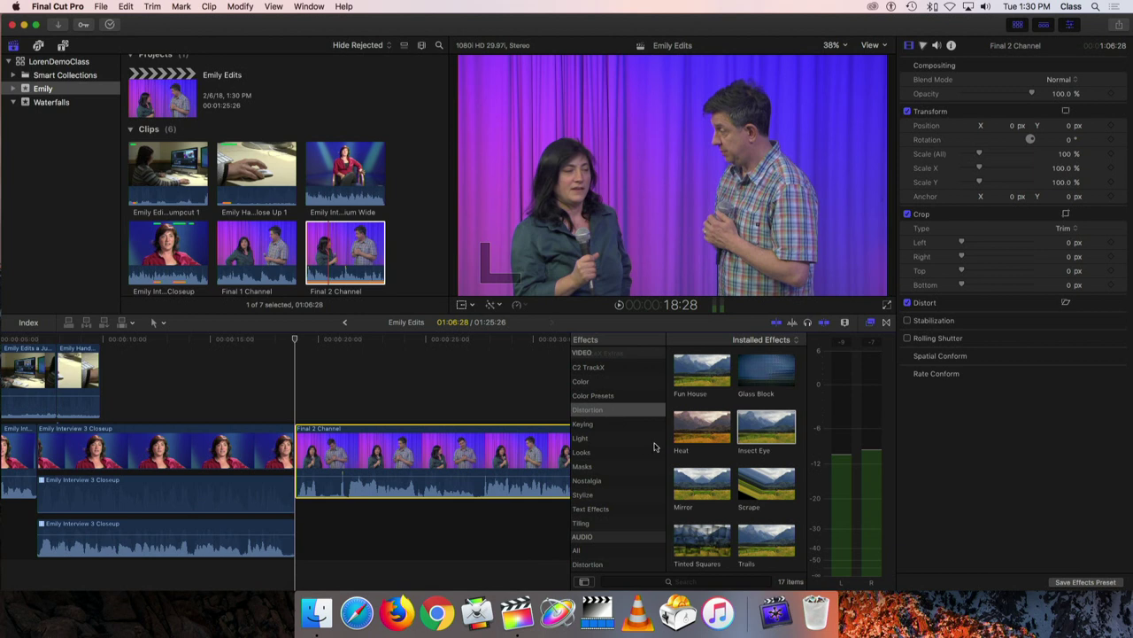
Browse the available audio effects, including the EQ and Levels categories.
{"action": "scroll", "coordinate": [609, 464], "scroll_direction": "down", "scroll_amount": 4}
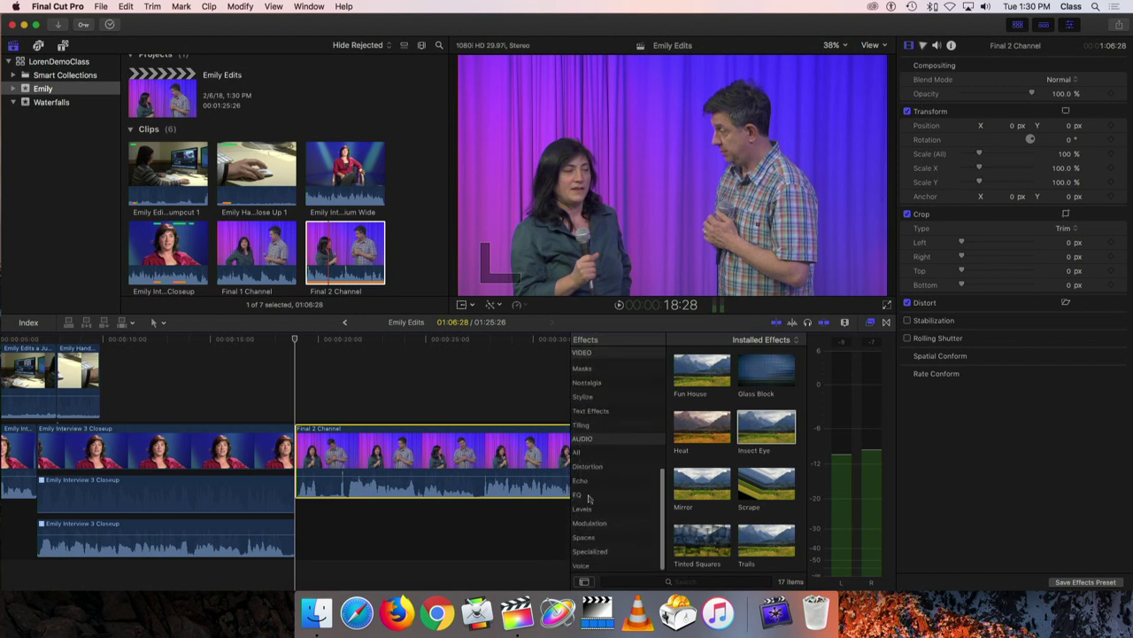
{"action": "left_click", "coordinate": [579, 452]}
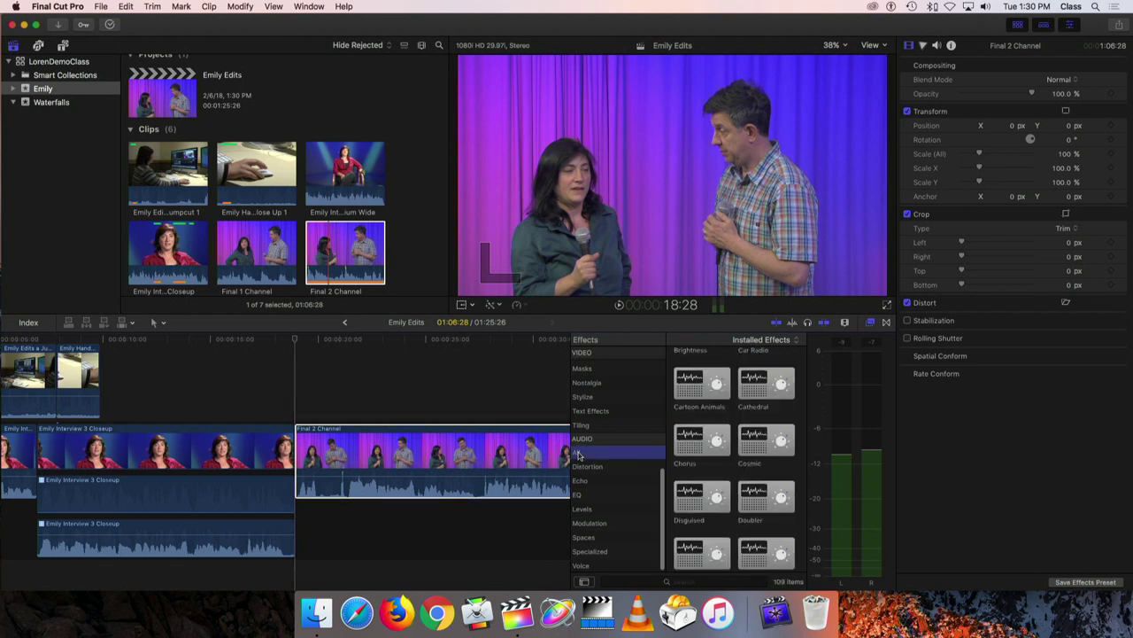
{"action": "left_click", "coordinate": [577, 496]}
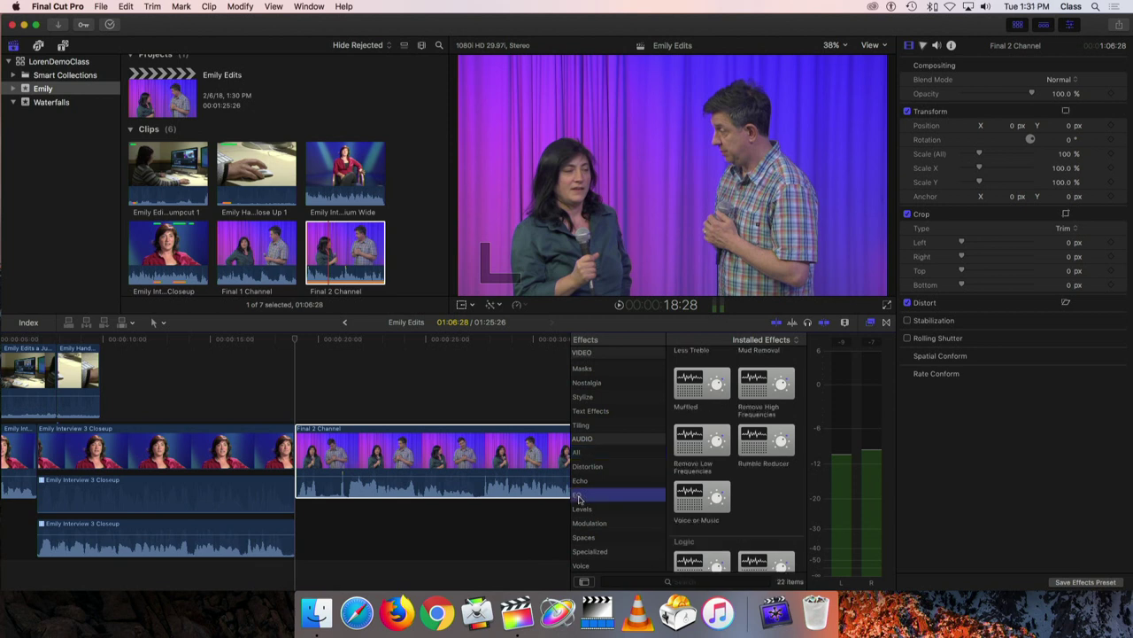
{"action": "scroll", "coordinate": [695, 493], "scroll_direction": "down", "scroll_amount": 4}
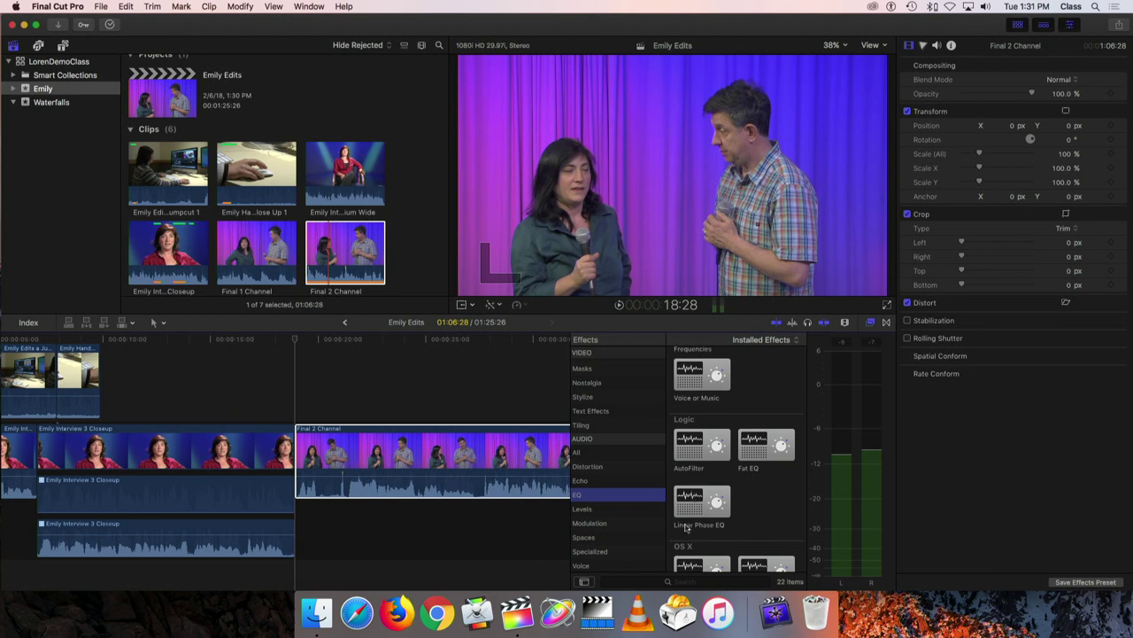
{"action": "left_click", "coordinate": [583, 509]}
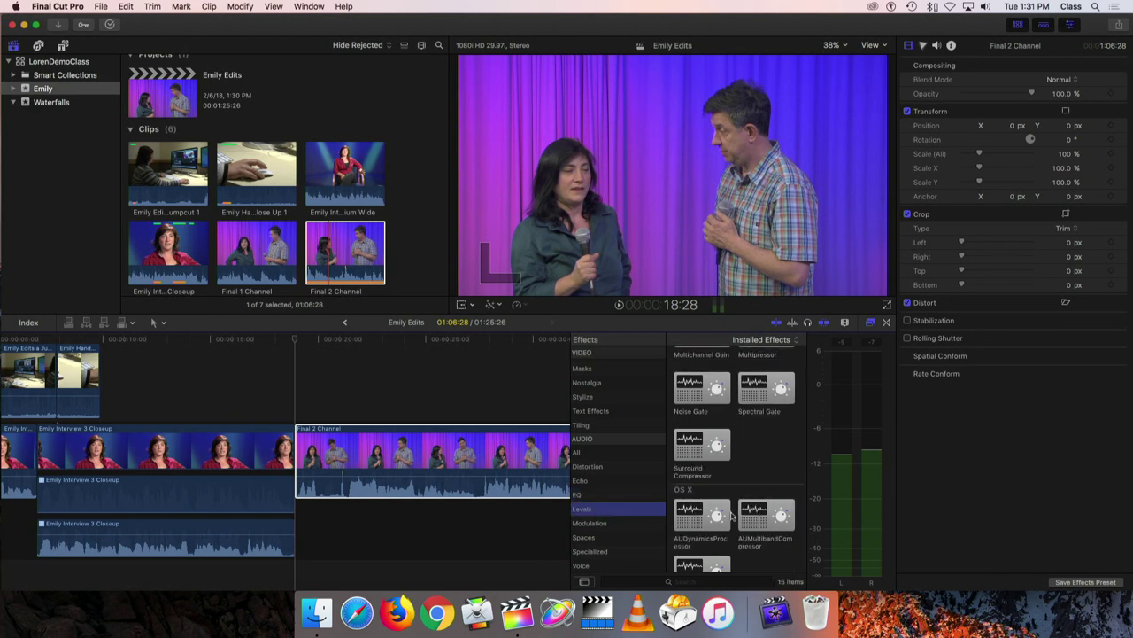
{"action": "scroll", "coordinate": [732, 516], "scroll_direction": "down", "scroll_amount": 3}
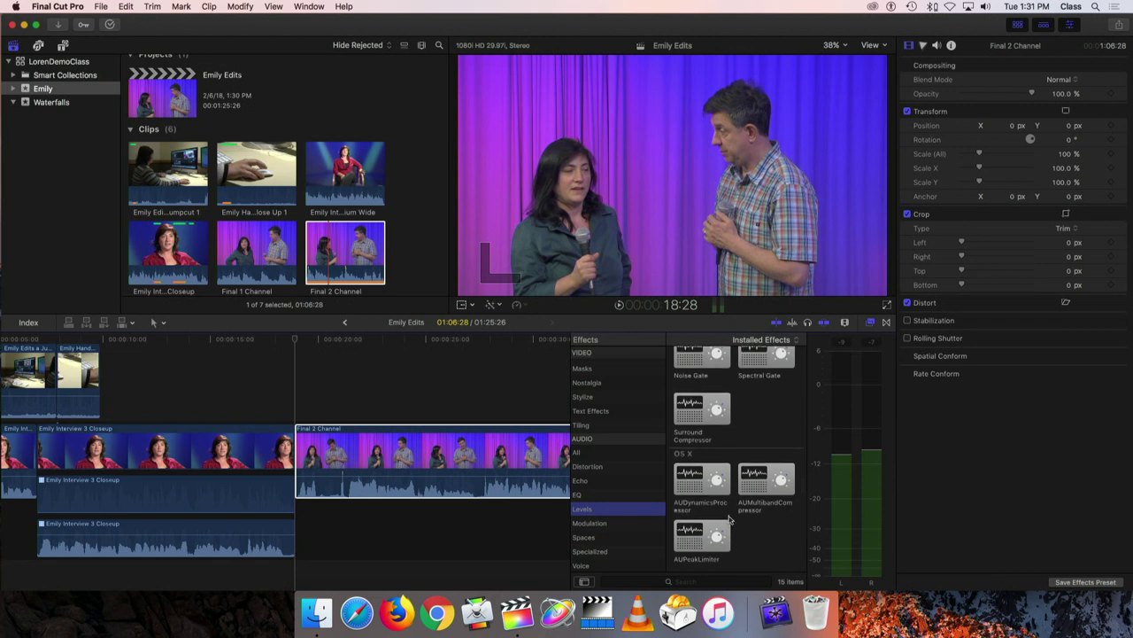
{"action": "scroll", "coordinate": [606, 544], "scroll_direction": "down", "scroll_amount": 2}
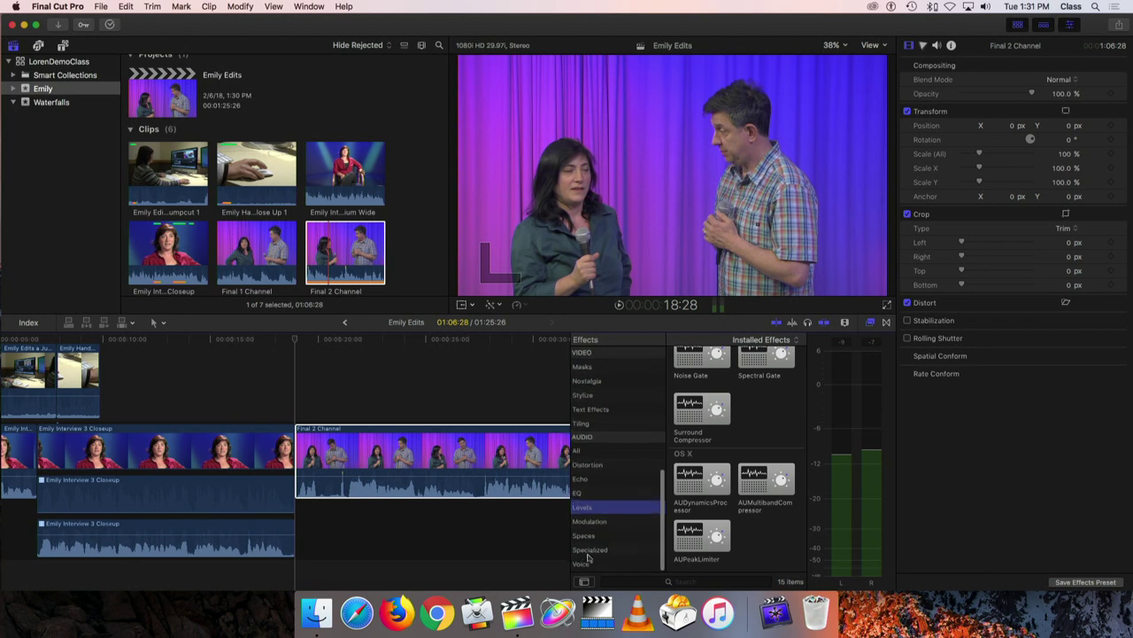
Apply the Alien effect from the Voice audio effects to the Final 2 Channel clip in the timeline.
{"action": "left_click", "coordinate": [581, 565]}
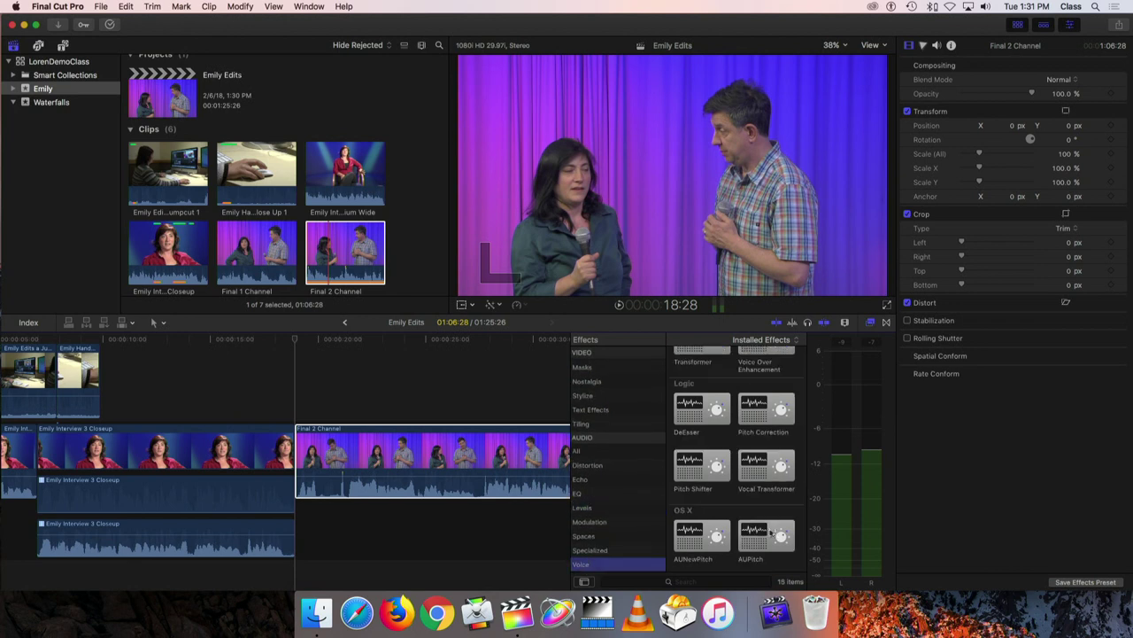
{"action": "scroll", "coordinate": [729, 524], "scroll_direction": "up", "scroll_amount": 5}
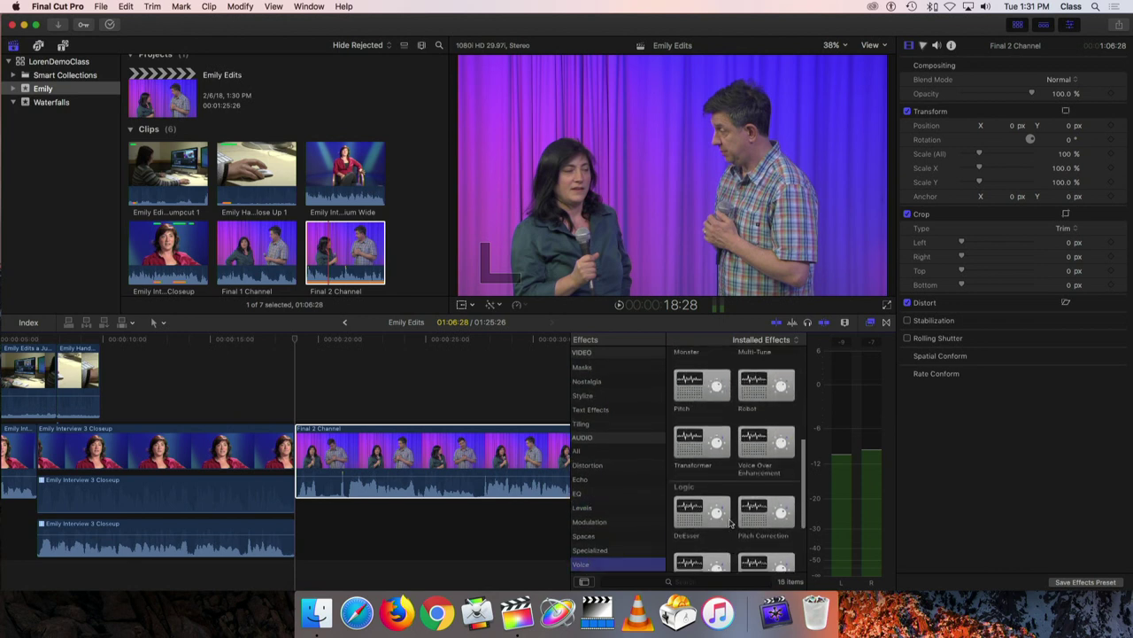
{"action": "scroll", "coordinate": [730, 523], "scroll_direction": "up", "scroll_amount": 5}
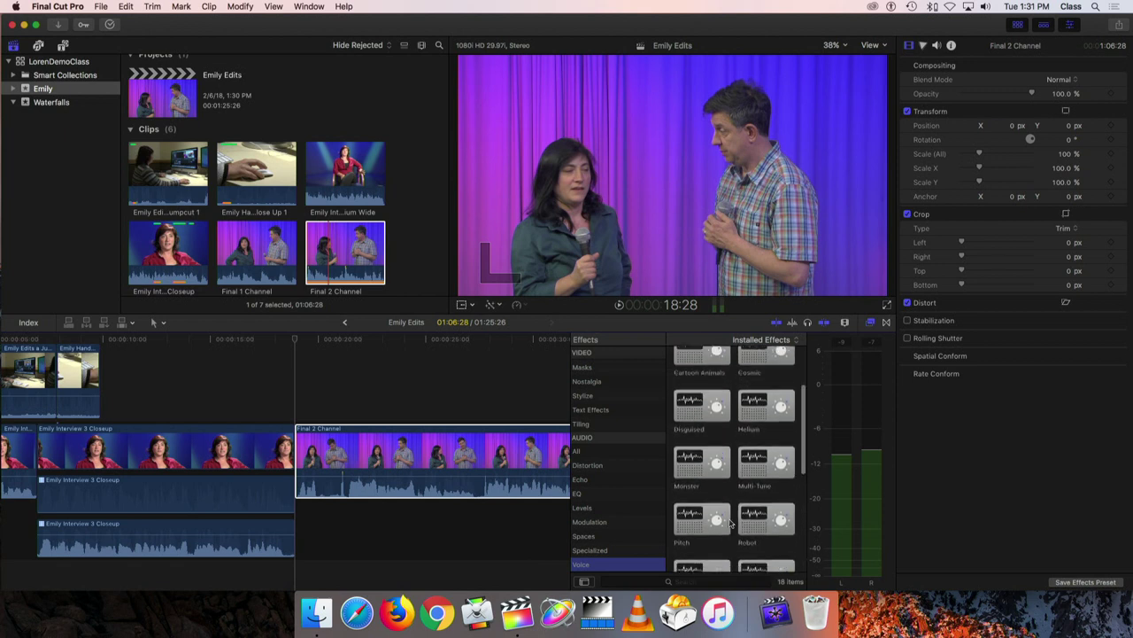
{"action": "scroll", "coordinate": [729, 523], "scroll_direction": "up", "scroll_amount": 3}
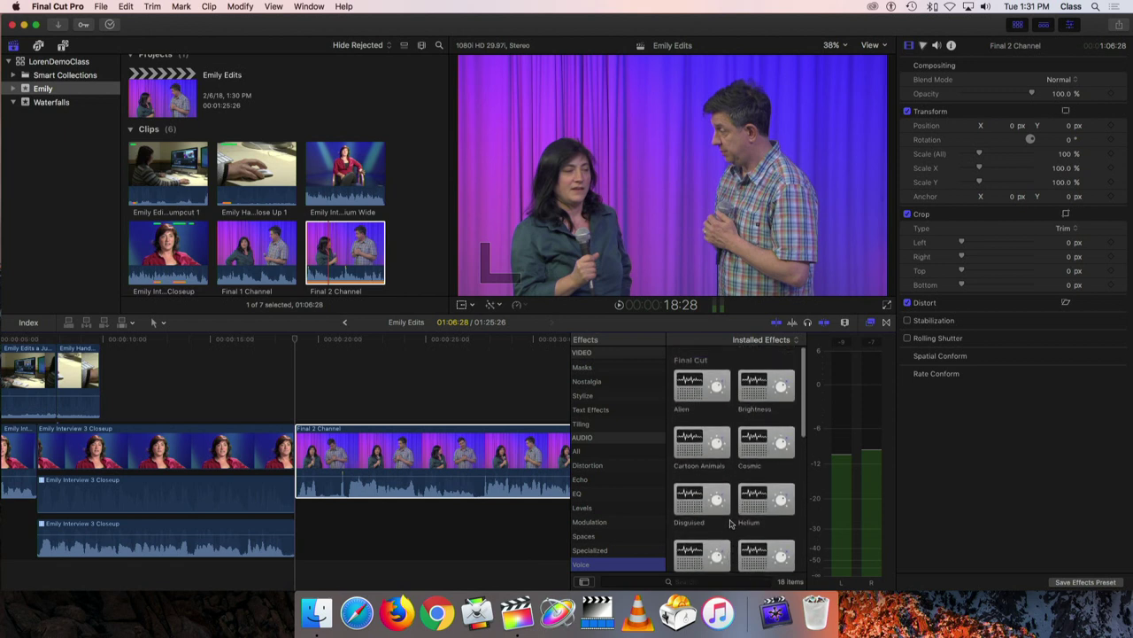
{"action": "left_click", "coordinate": [698, 390]}
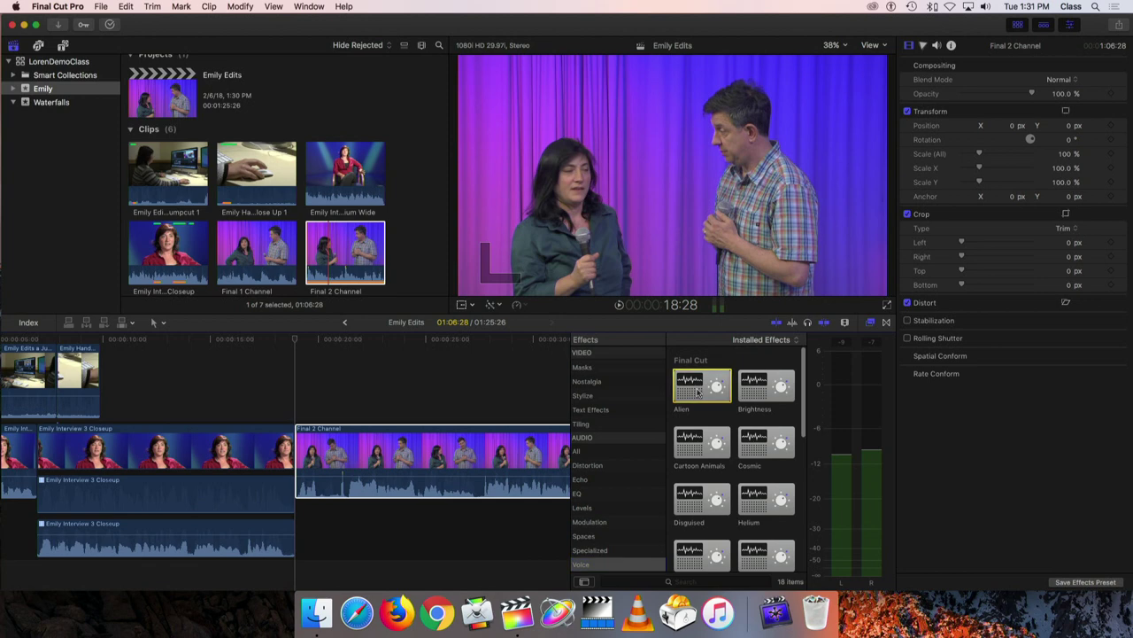
{"action": "left_click_drag", "start_coordinate": [693, 395], "coordinate": [399, 440]}
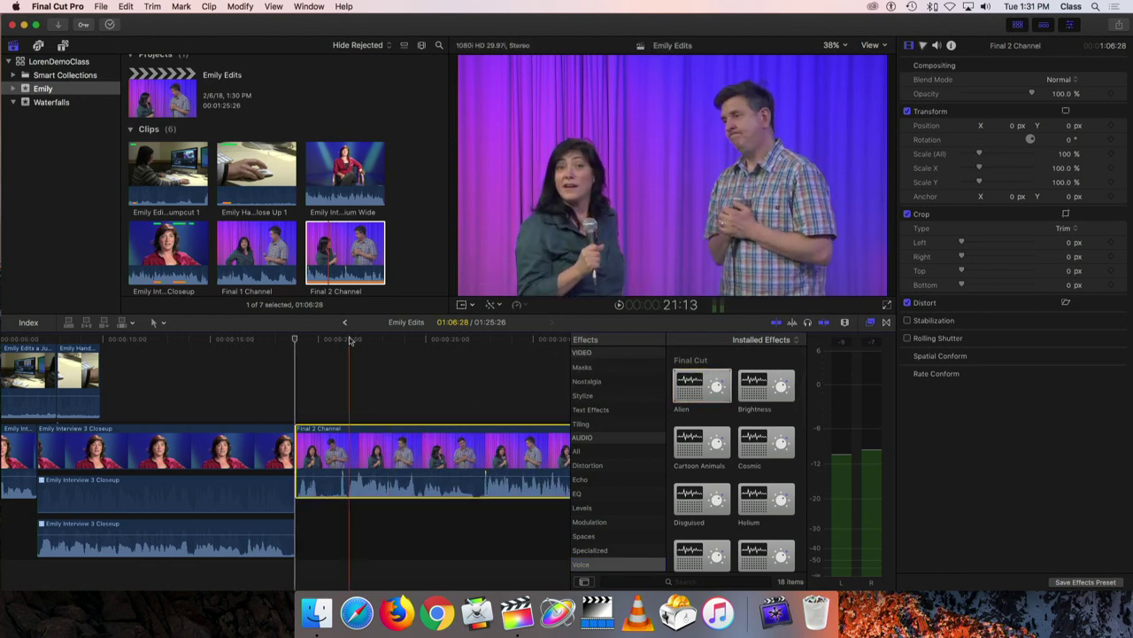
Play the Final 2 Channel clip from near its start to hear the Alien effect.
{"action": "left_click", "coordinate": [311, 342]}
{"action": "key", "text": "space"}
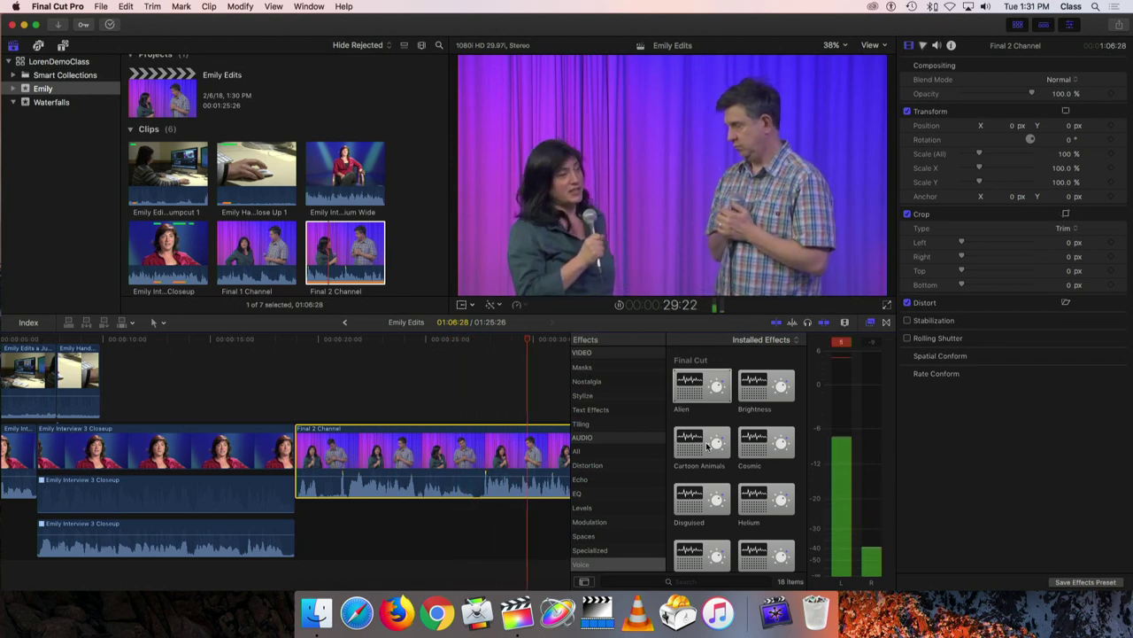
{"action": "scroll", "coordinate": [544, 461], "scroll_direction": "left", "scroll_amount": 2}
{"action": "scroll", "coordinate": [544, 461], "scroll_direction": "left", "scroll_amount": 2}
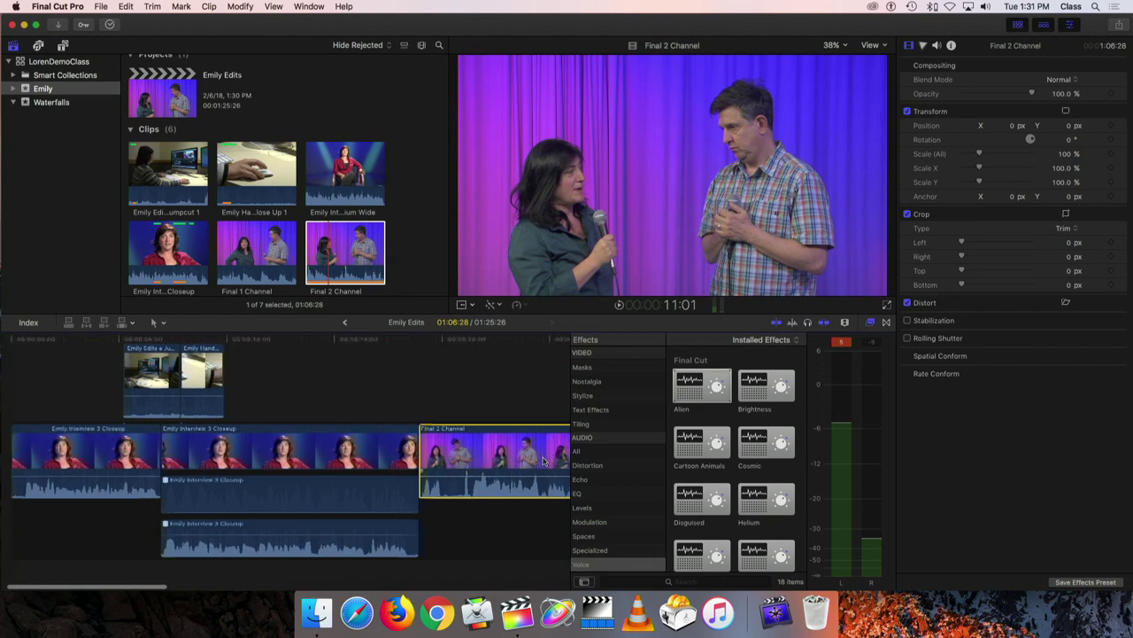
{"action": "scroll", "coordinate": [496, 460], "scroll_direction": "right", "scroll_amount": 8}
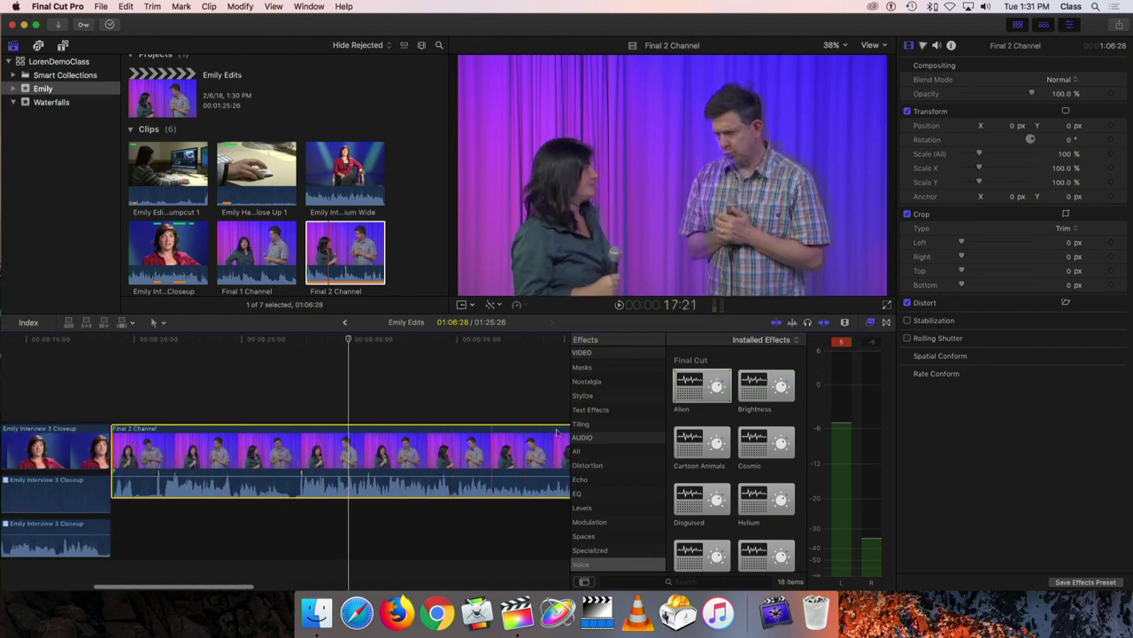
Show the Alien effect's audio settings and set its preset to Moon Cat with an amount of 68.
{"action": "left_click", "coordinate": [937, 45]}
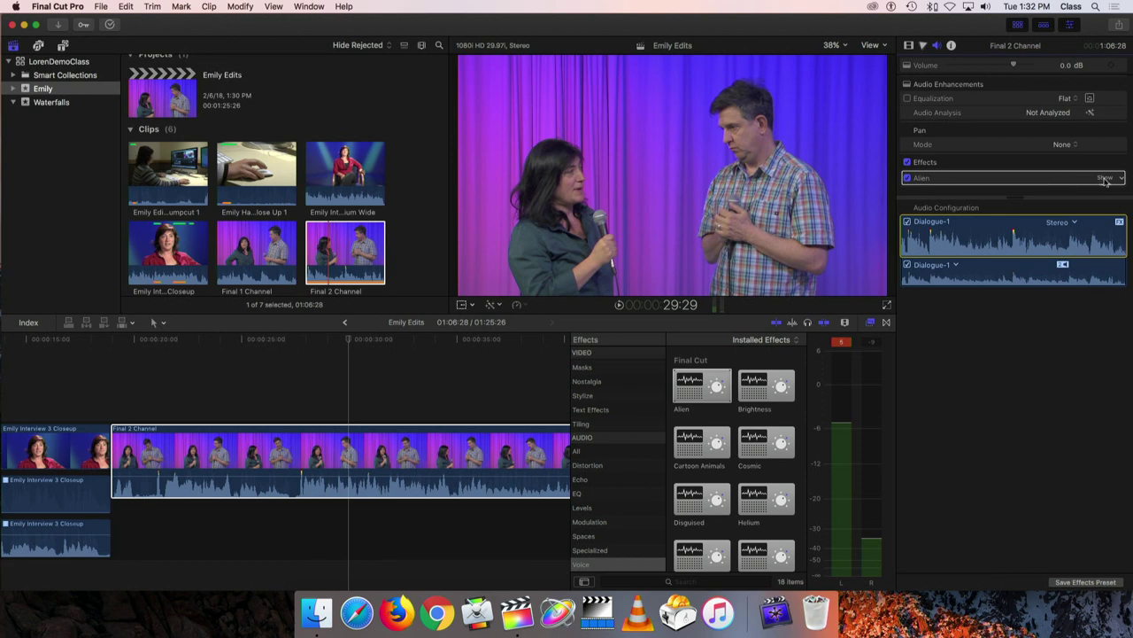
{"action": "left_click", "coordinate": [1105, 178]}
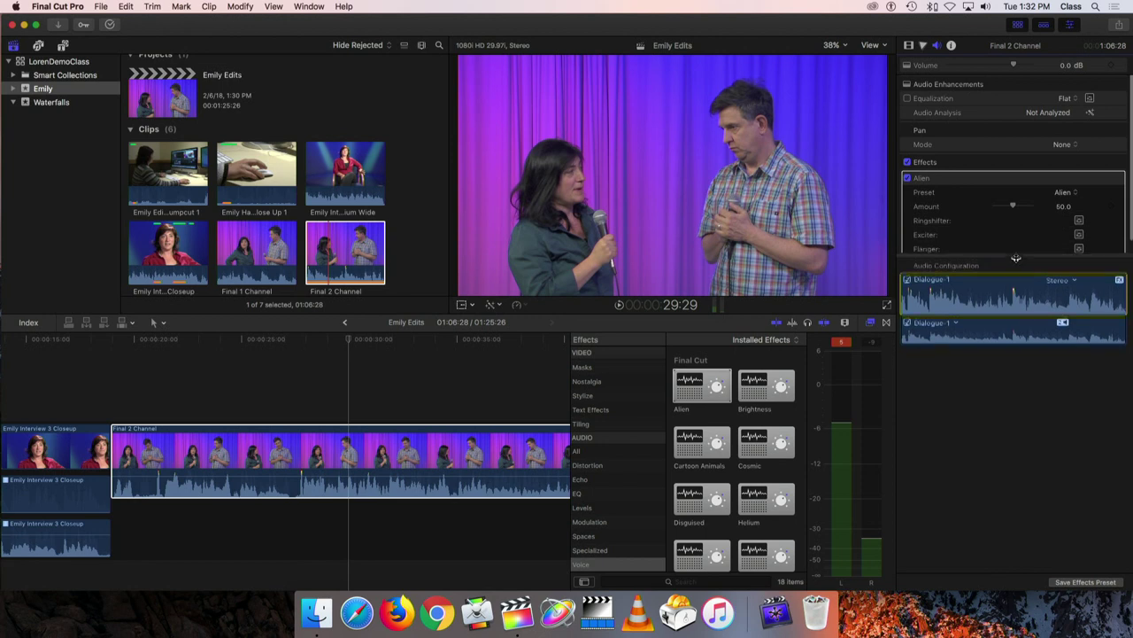
{"action": "left_click", "coordinate": [1067, 193]}
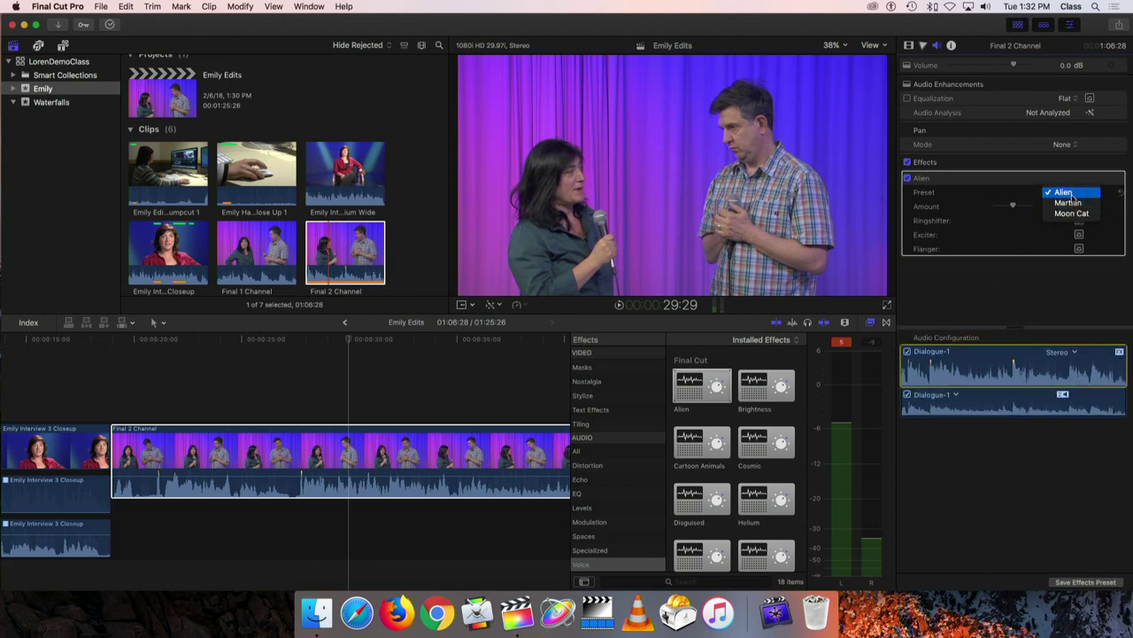
{"action": "left_click", "coordinate": [1073, 214]}
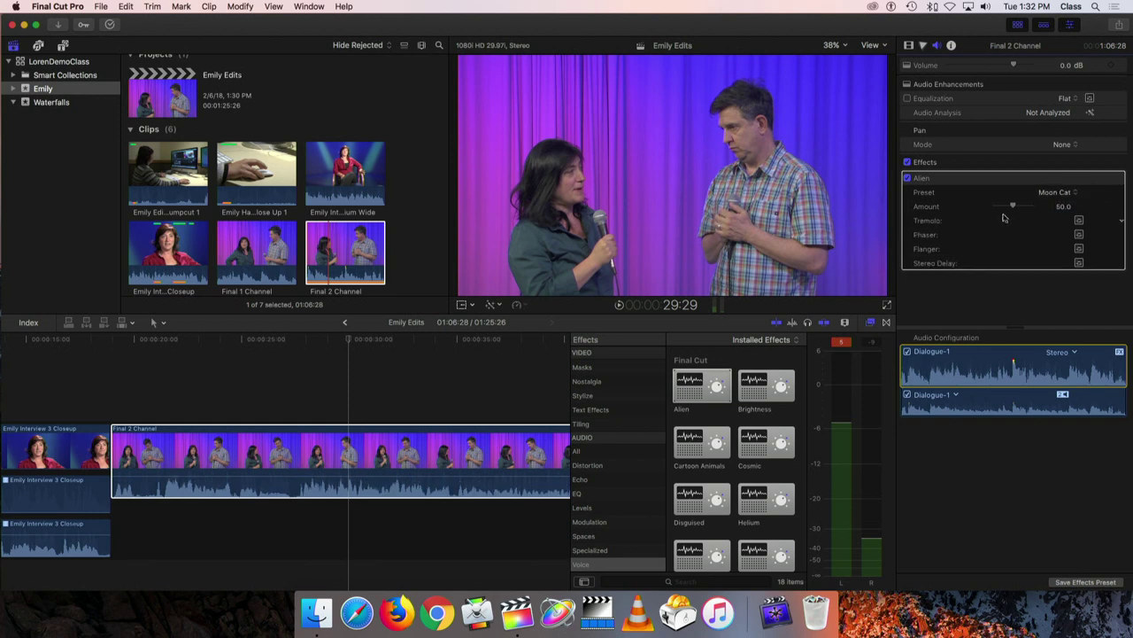
{"action": "mouse_move", "coordinate": [1016, 209]}
{"action": "left_mouse_down"}
{"action": "mouse_move", "coordinate": [1026, 209]}
{"action": "mouse_move", "coordinate": [1004, 209]}
{"action": "mouse_move", "coordinate": [1027, 209]}
{"action": "mouse_move", "coordinate": [1004, 210]}
{"action": "mouse_move", "coordinate": [1020, 209]}
{"action": "left_mouse_up"}
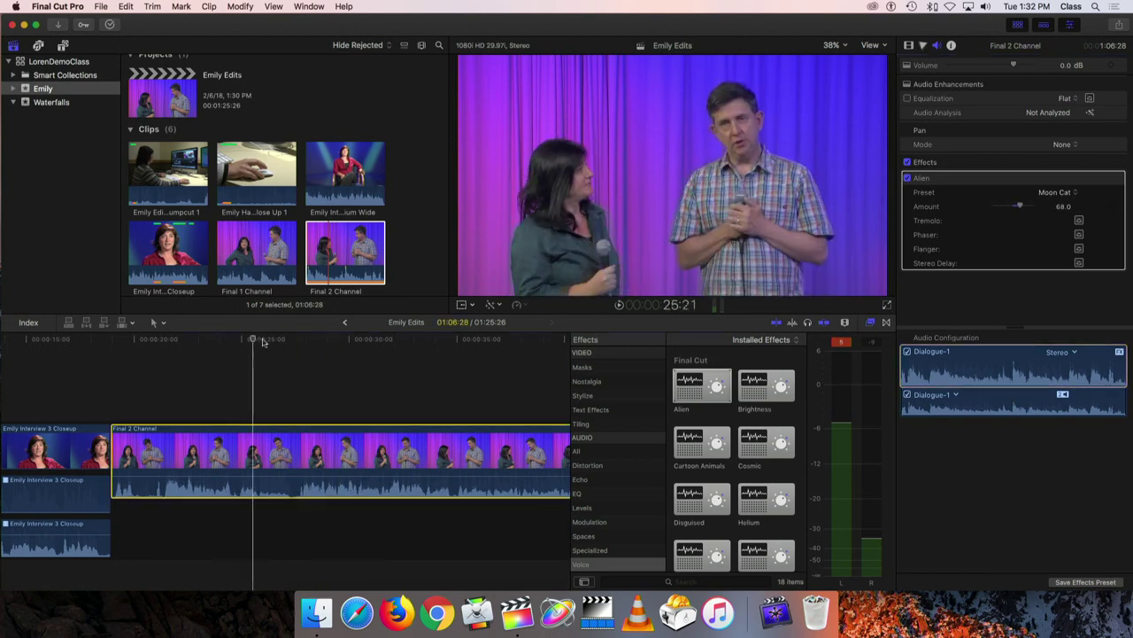
While the clip plays, raise the Alien effect's amount to 100 and change its preset to Martian.
{"action": "key", "text": "space"}
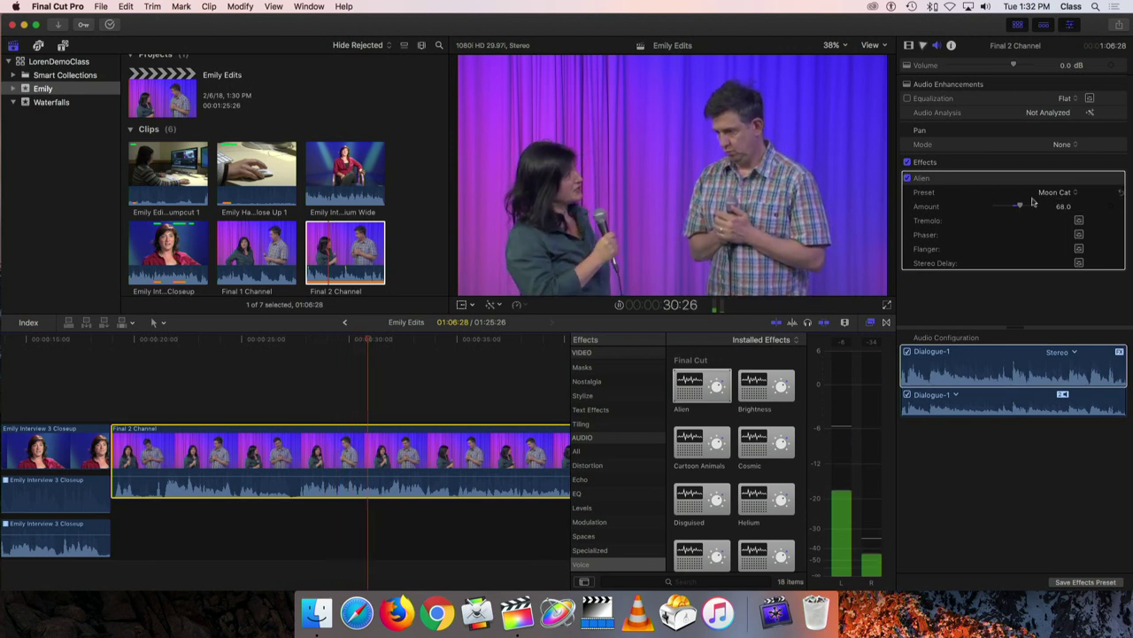
{"action": "left_click_drag", "start_coordinate": [1020, 206], "coordinate": [1036, 209]}
{"action": "left_click", "coordinate": [1058, 192]}
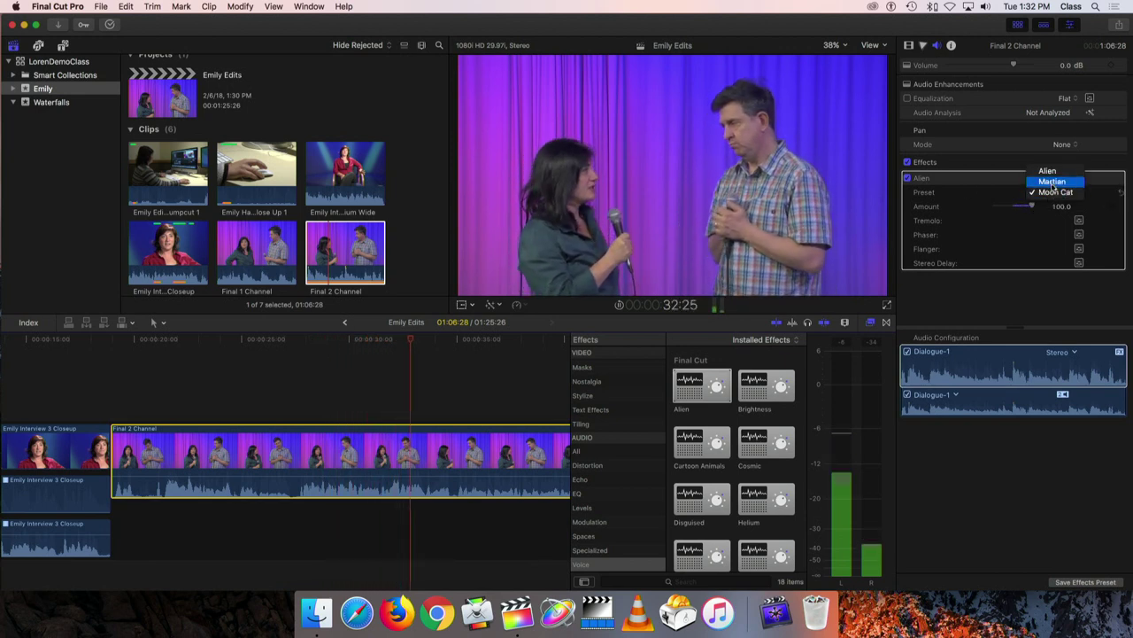
{"action": "left_click", "coordinate": [1032, 188]}
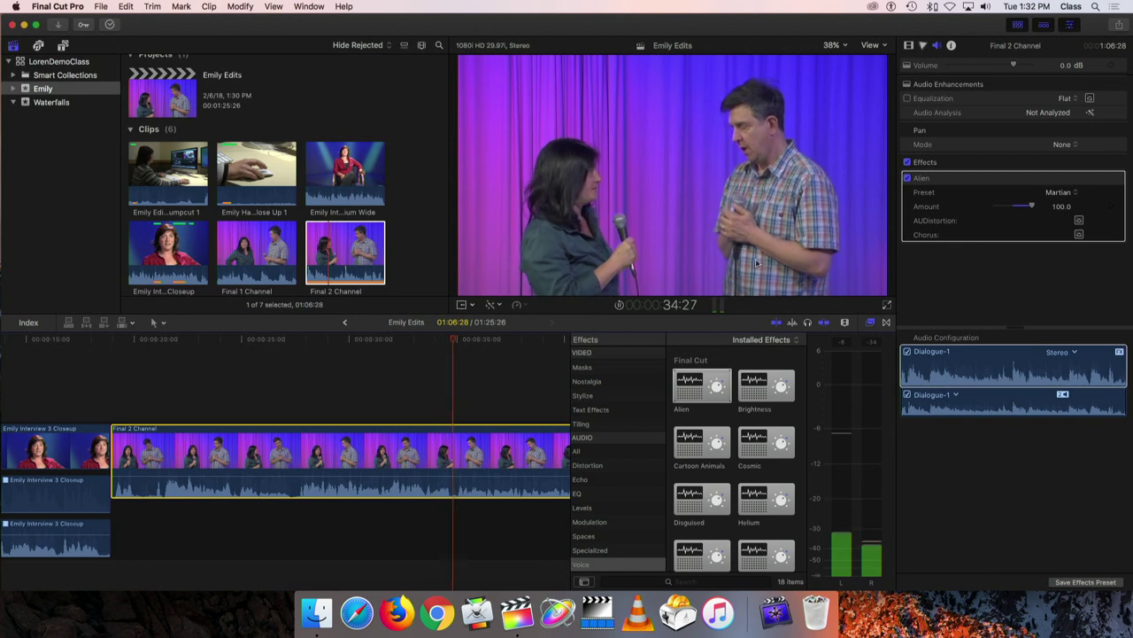
Turn off the Alien effect and apply the Cathedral effect from the Spaces audio effects to the Final 2 Channel clip.
{"action": "left_click", "coordinate": [923, 181]}
{"action": "left_click", "coordinate": [907, 178]}
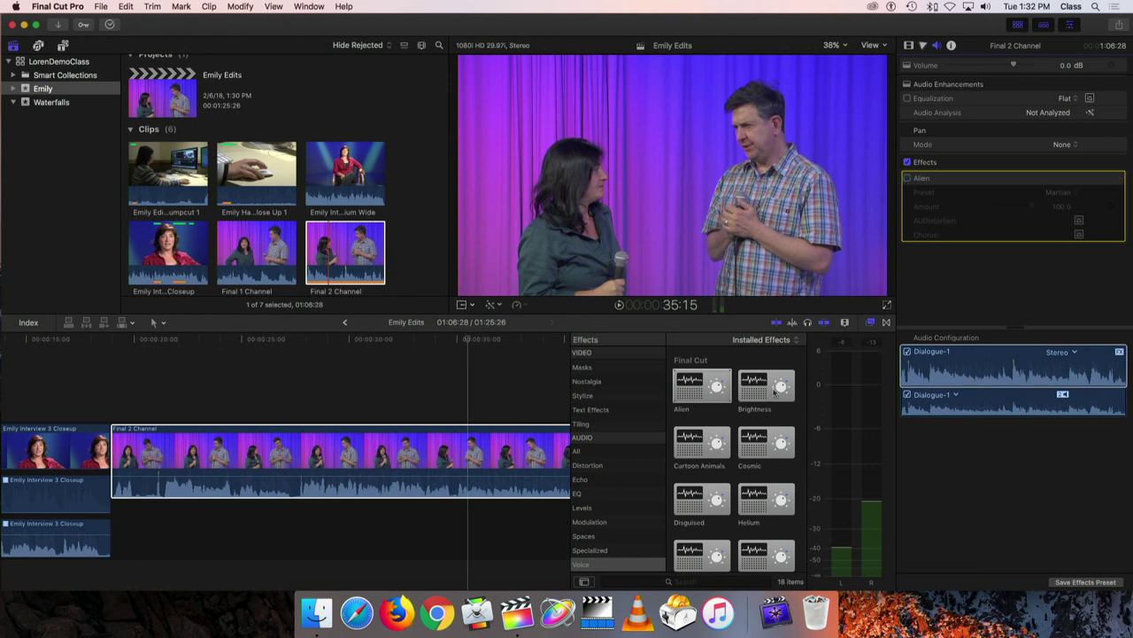
{"action": "scroll", "coordinate": [619, 467], "scroll_direction": "down", "scroll_amount": 3}
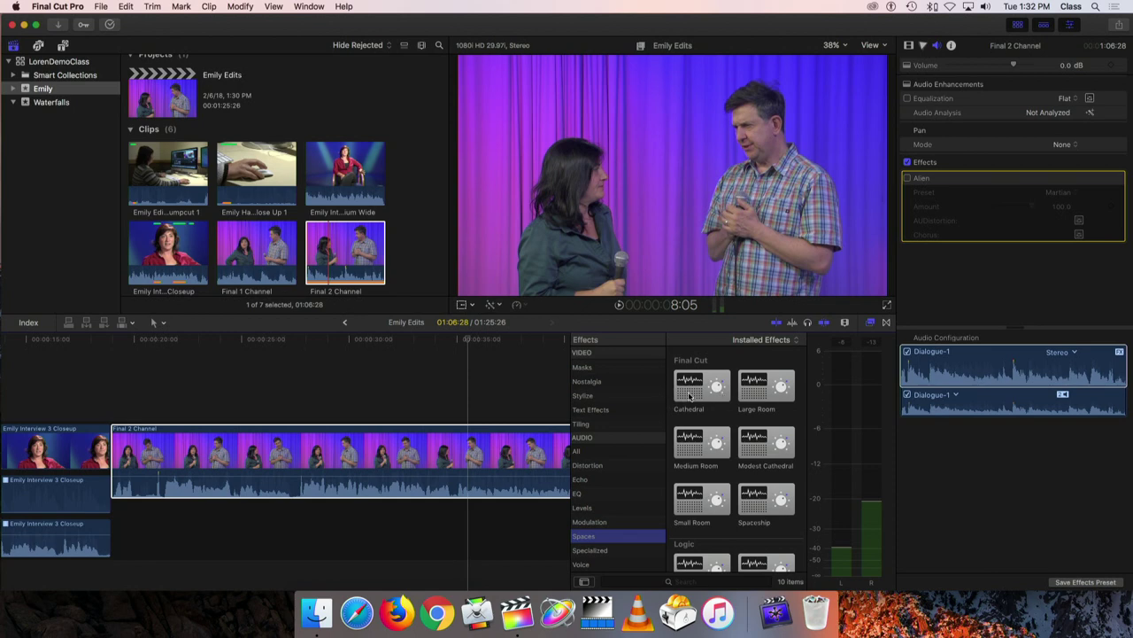
{"action": "left_click_drag", "start_coordinate": [702, 397], "coordinate": [376, 443]}
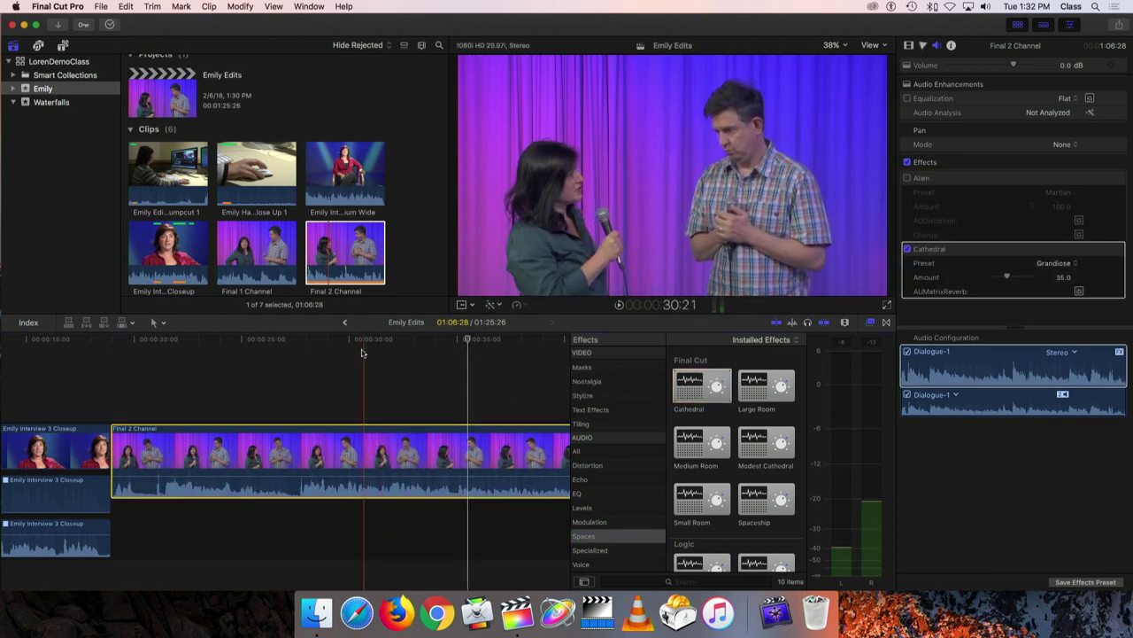
Play the clip from about 27:18 to hear the Cathedral effect, and turn that effect off.
{"action": "left_click", "coordinate": [298, 345]}
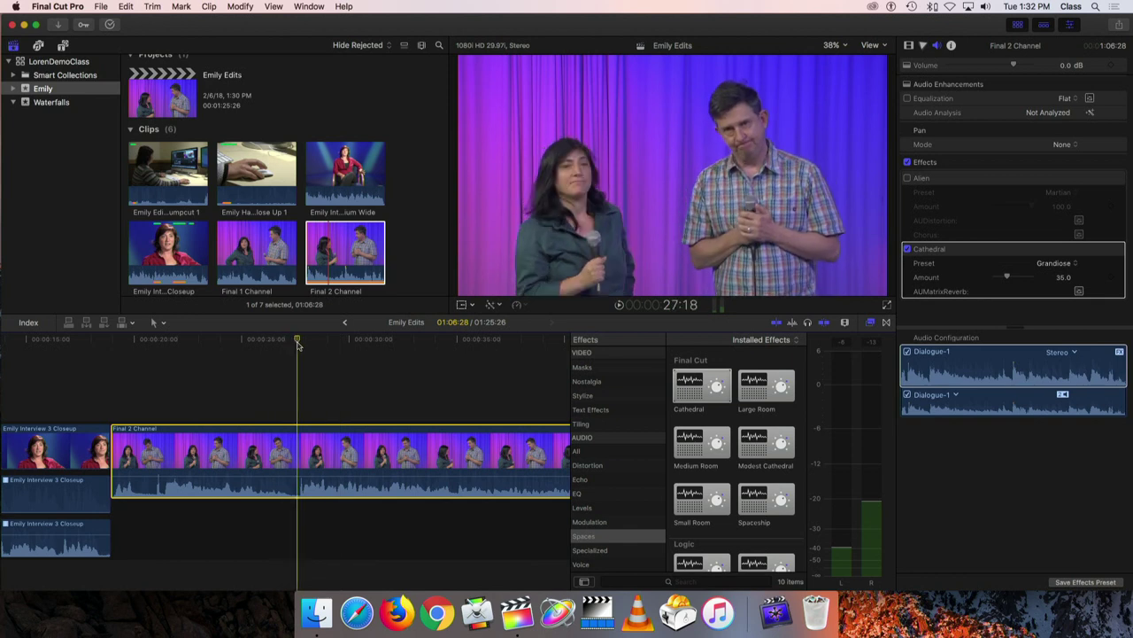
{"action": "key", "text": "space"}
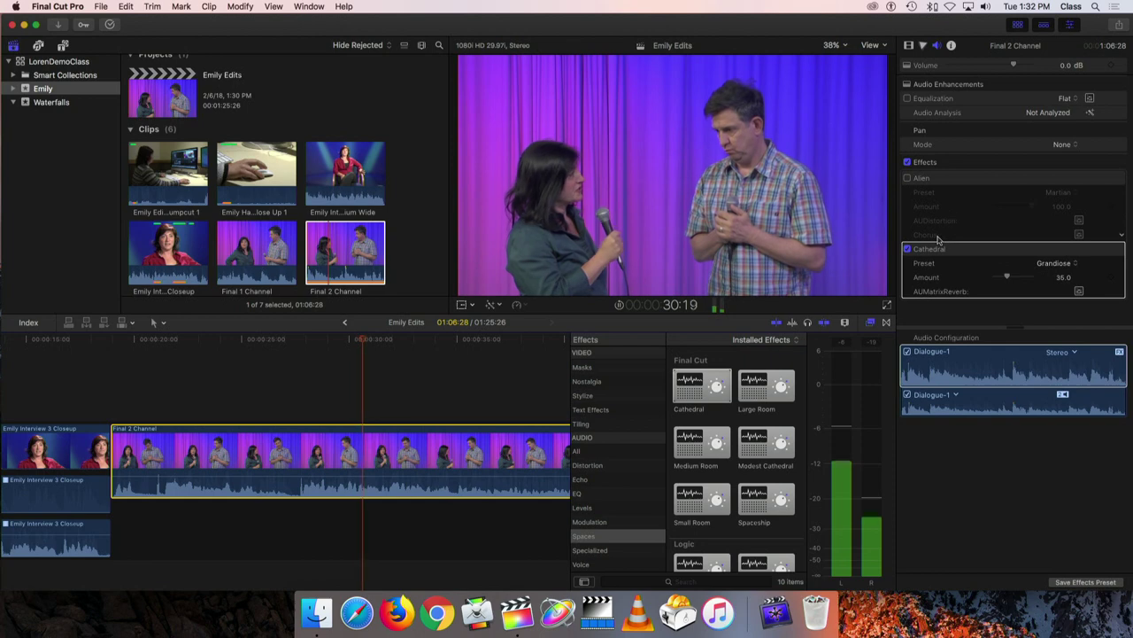
{"action": "left_click", "coordinate": [907, 250]}
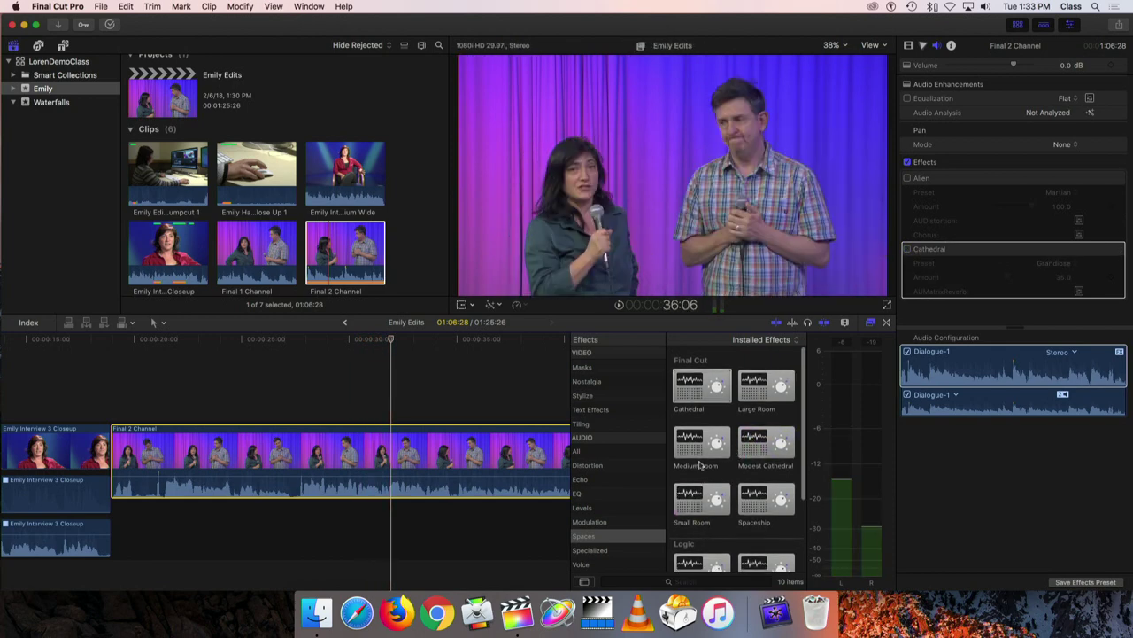
Apply the Medium Room effect to the Final 2 Channel clip and play it from about 27:09.
{"action": "left_click_drag", "start_coordinate": [719, 461], "coordinate": [380, 442]}
{"action": "left_click_drag", "start_coordinate": [392, 341], "coordinate": [291, 354]}
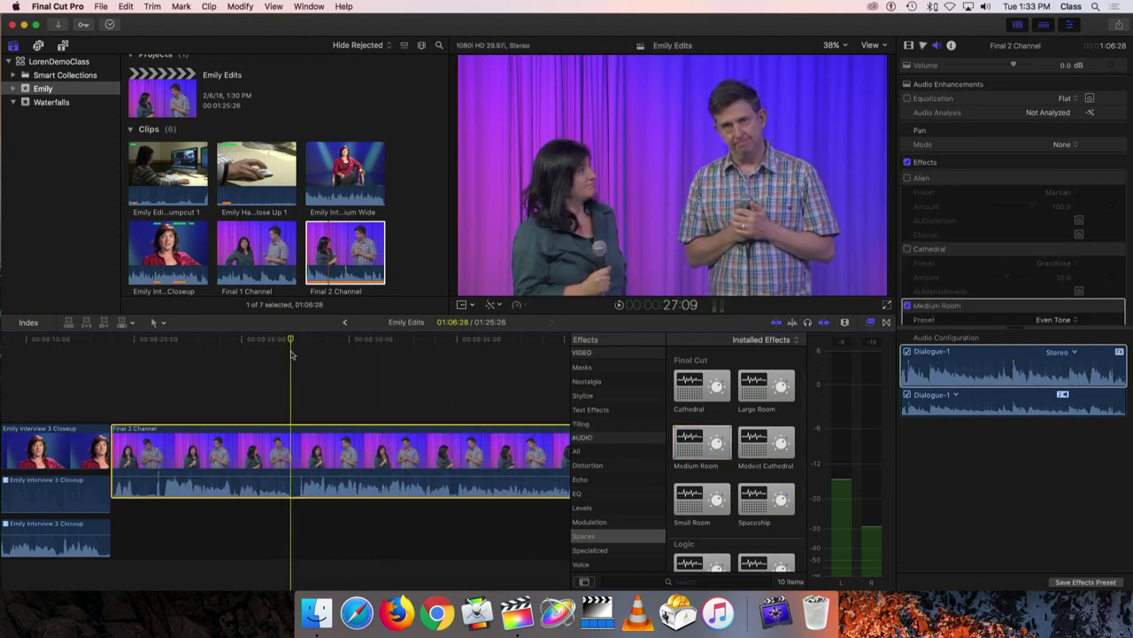
{"action": "key", "text": "space"}
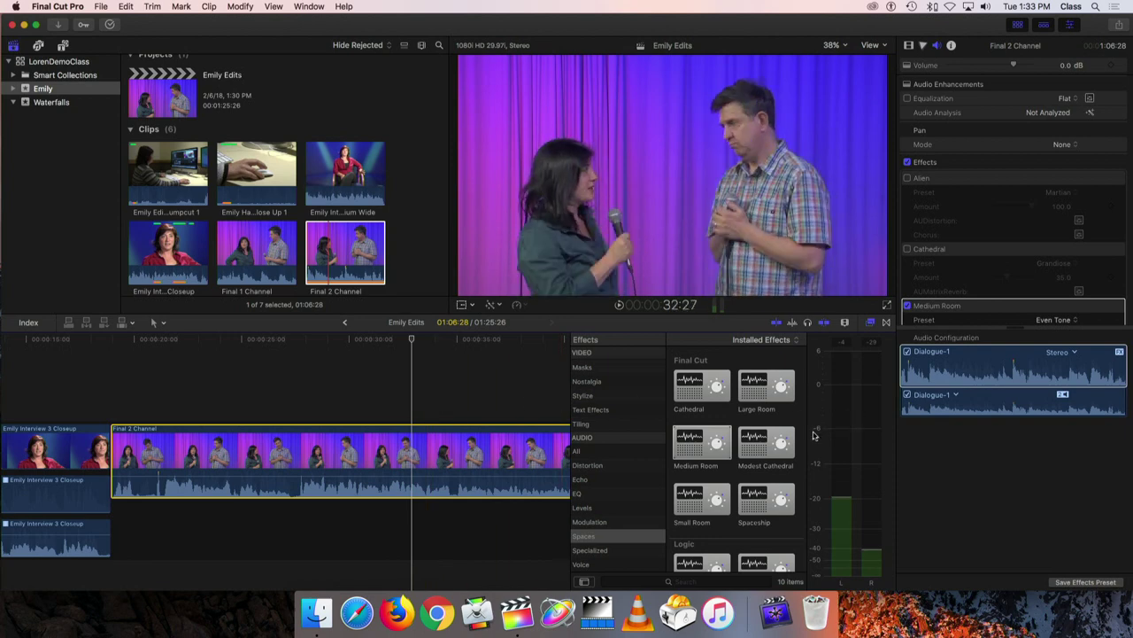
Apply the Security video effect from the Nostalgia category to the Final 2 Channel clip.
{"action": "left_click", "coordinate": [583, 367]}
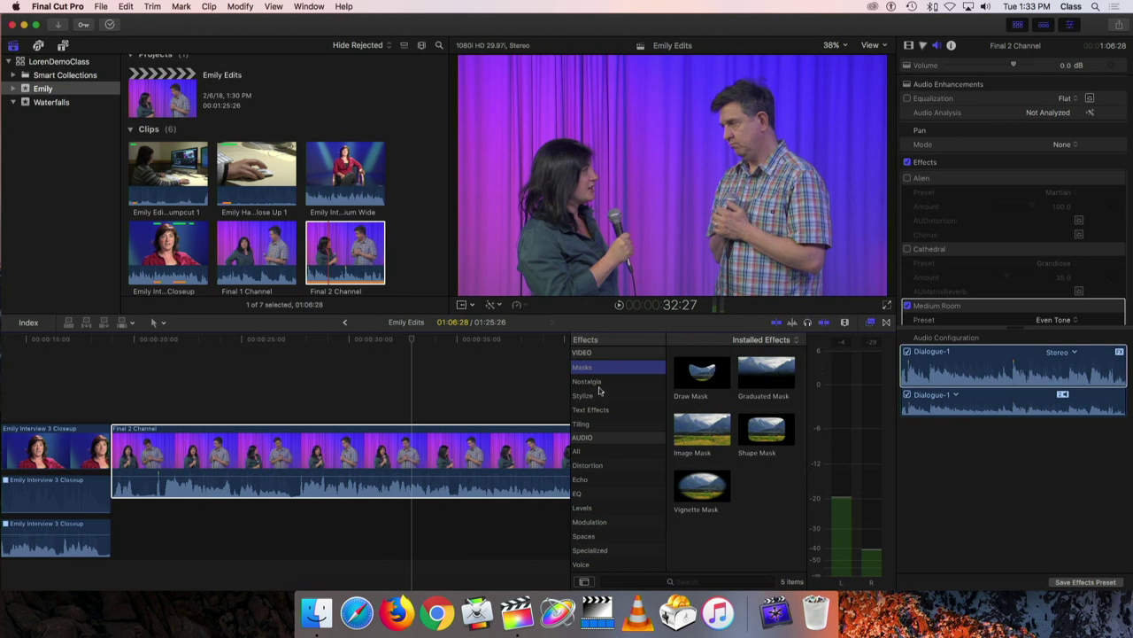
{"action": "left_click", "coordinate": [590, 382]}
{"action": "left_click_drag", "start_coordinate": [766, 372], "coordinate": [453, 443]}
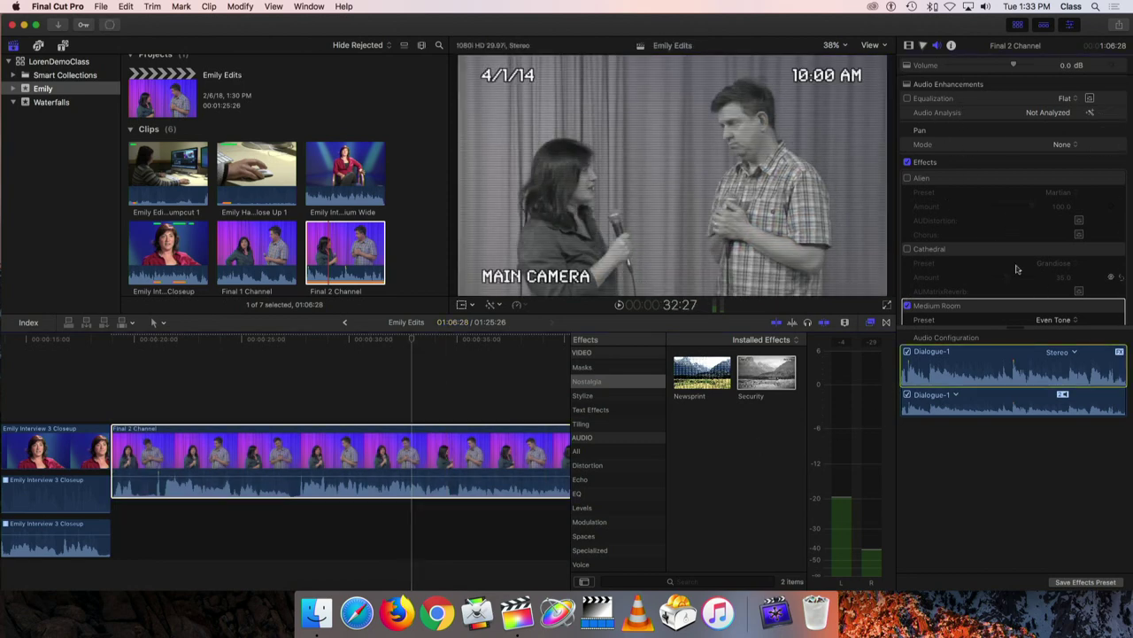
Review the Security effect's video settings and the Medium Room effect's audio settings for the Final 2 Channel clip.
{"action": "left_click", "coordinate": [1069, 27]}
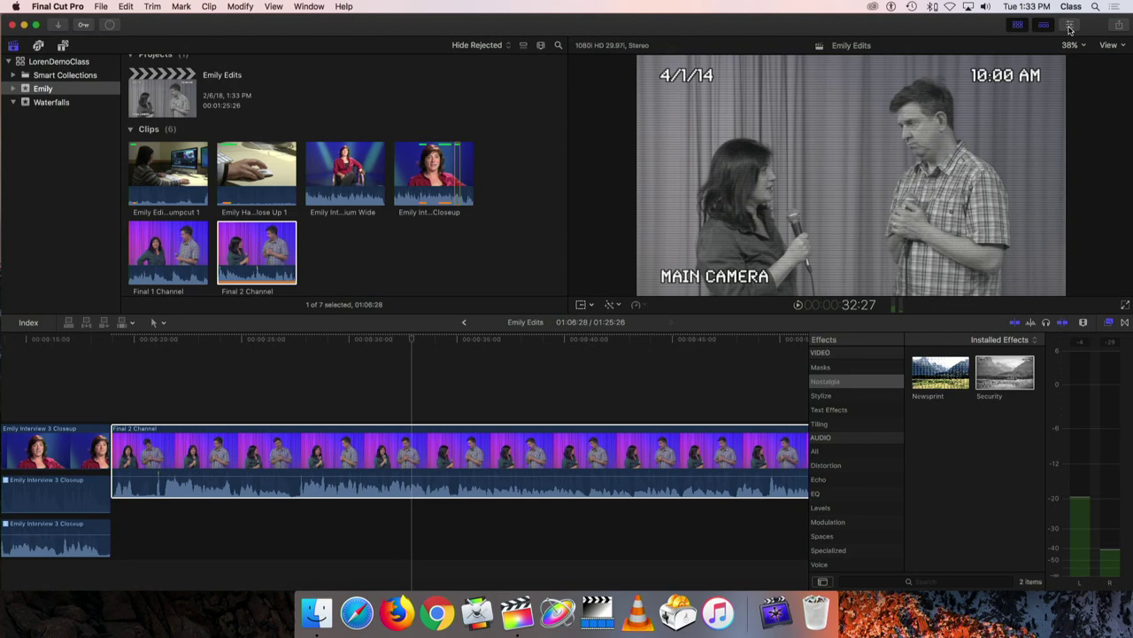
{"action": "left_click", "coordinate": [1068, 27]}
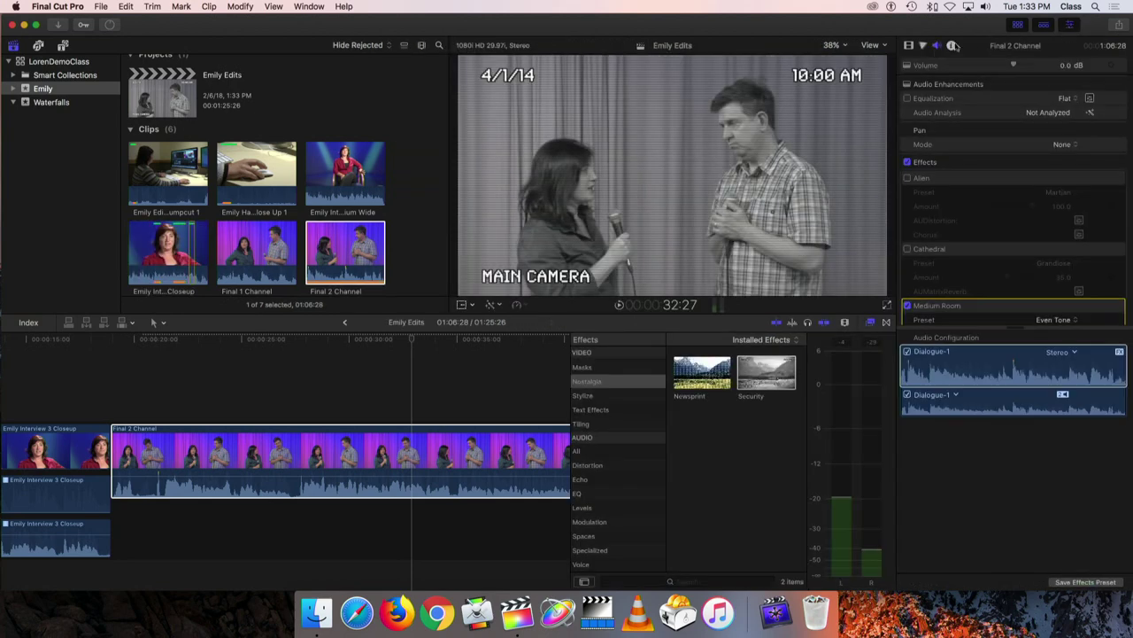
{"action": "left_click", "coordinate": [907, 45]}
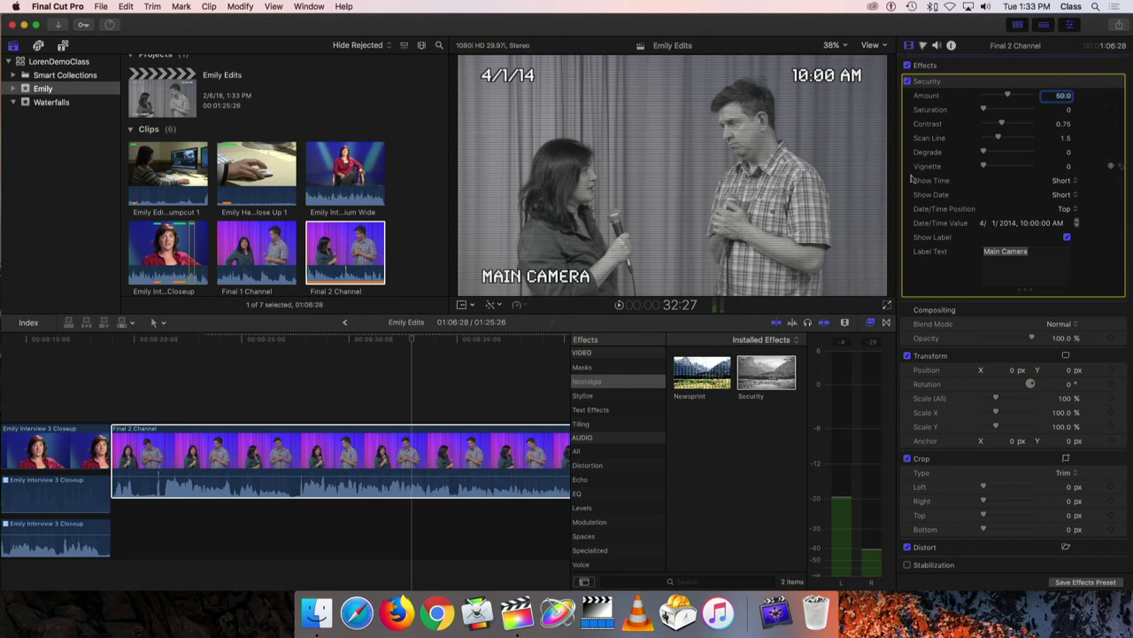
{"action": "left_click", "coordinate": [937, 45]}
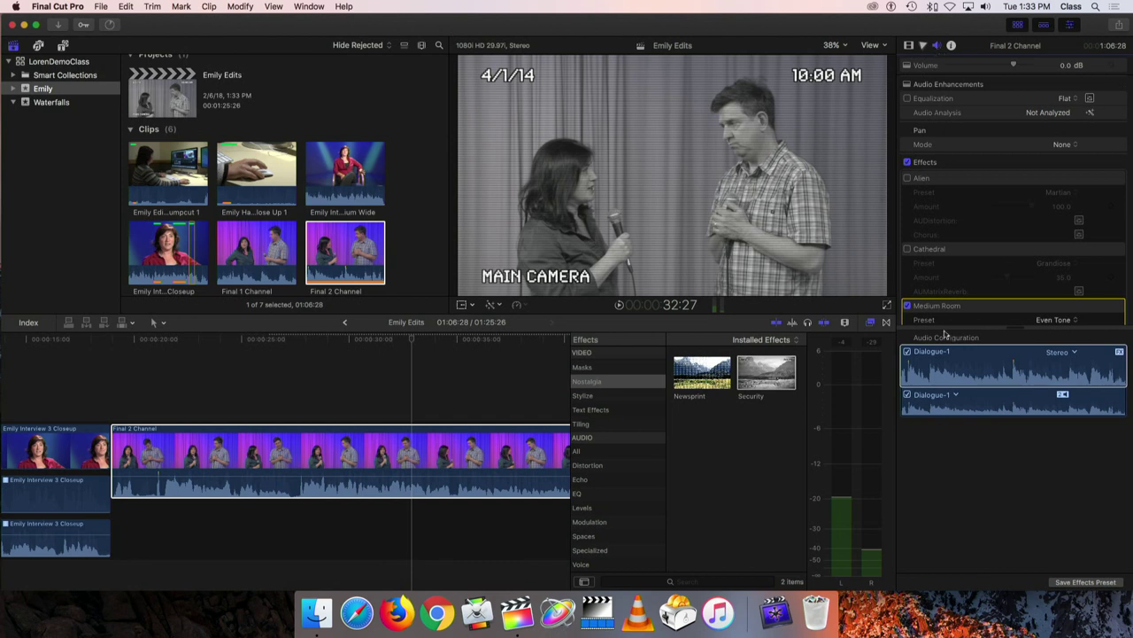
{"action": "scroll", "coordinate": [925, 317], "scroll_direction": "down", "scroll_amount": 3}
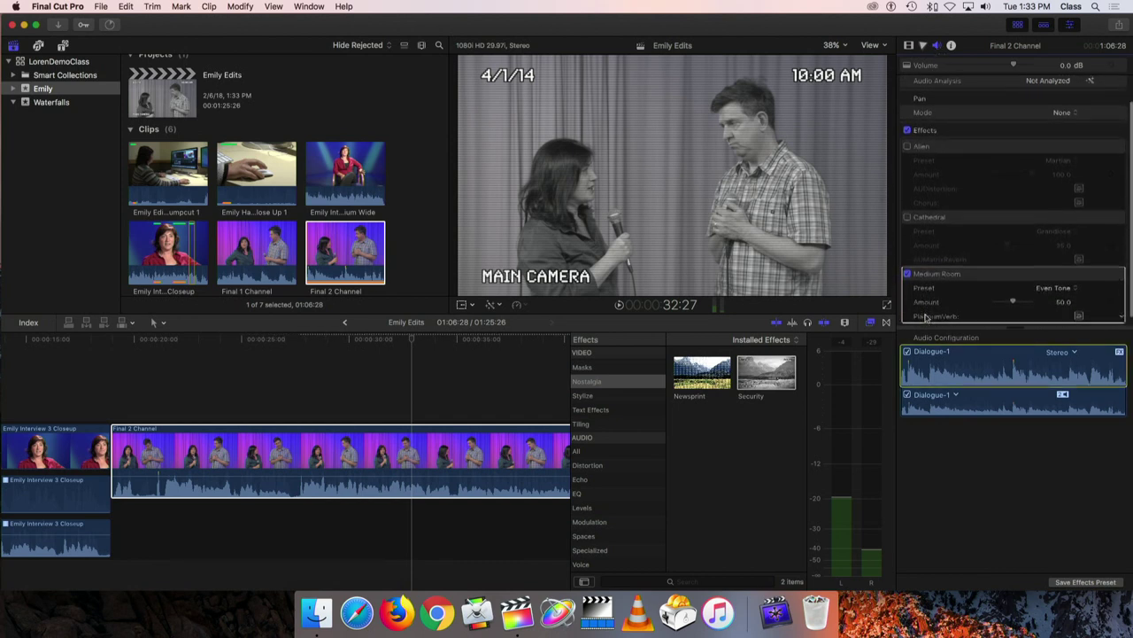